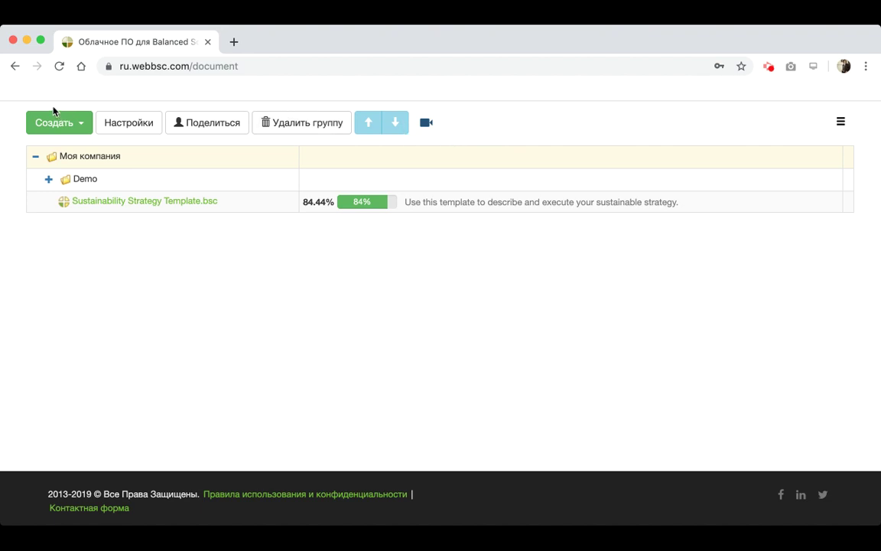
click(10, 109)
click(86, 179)
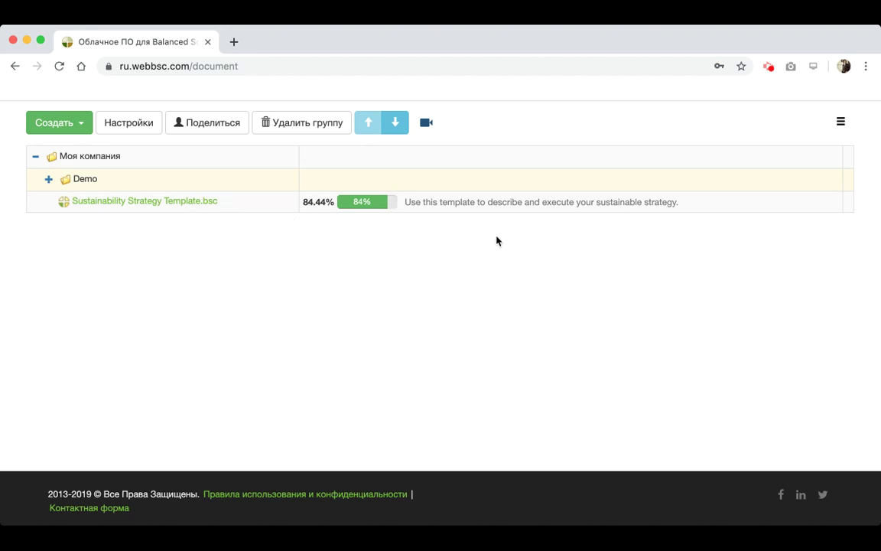
click(840, 121)
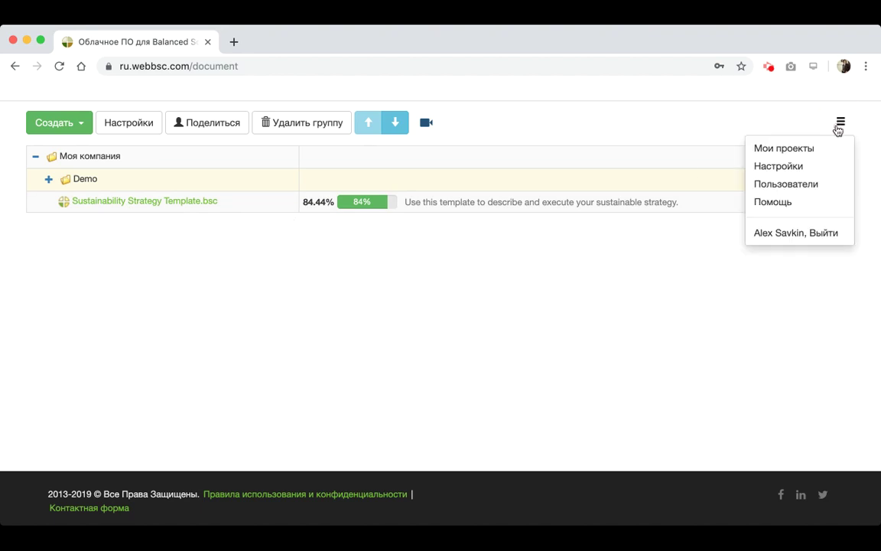
click(692, 131)
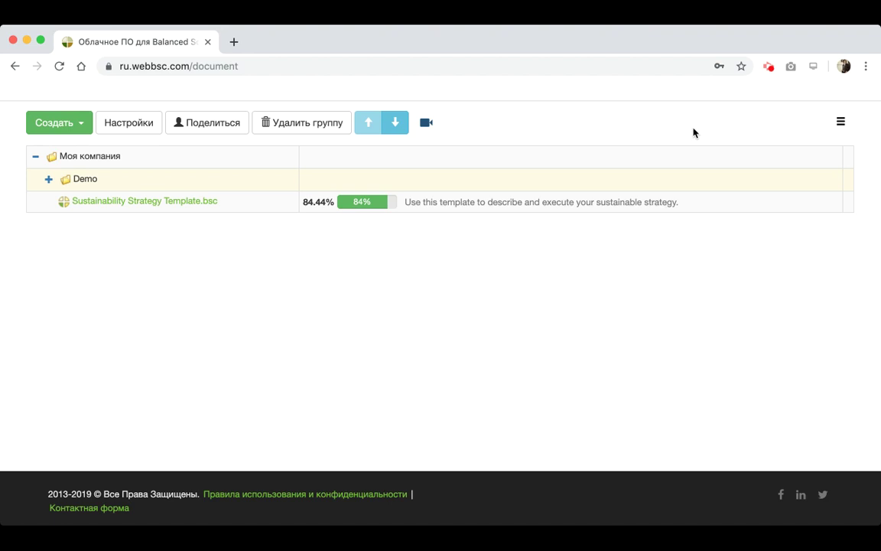
click(77, 127)
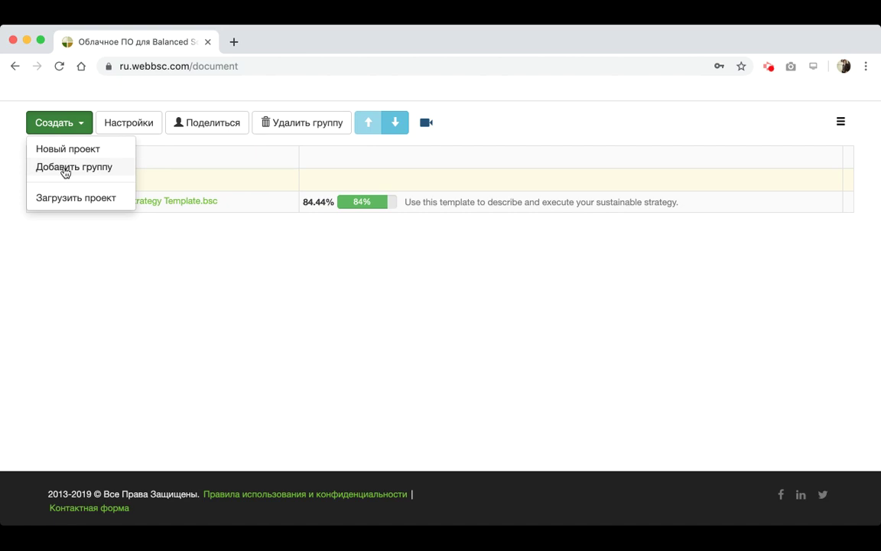
click(179, 237)
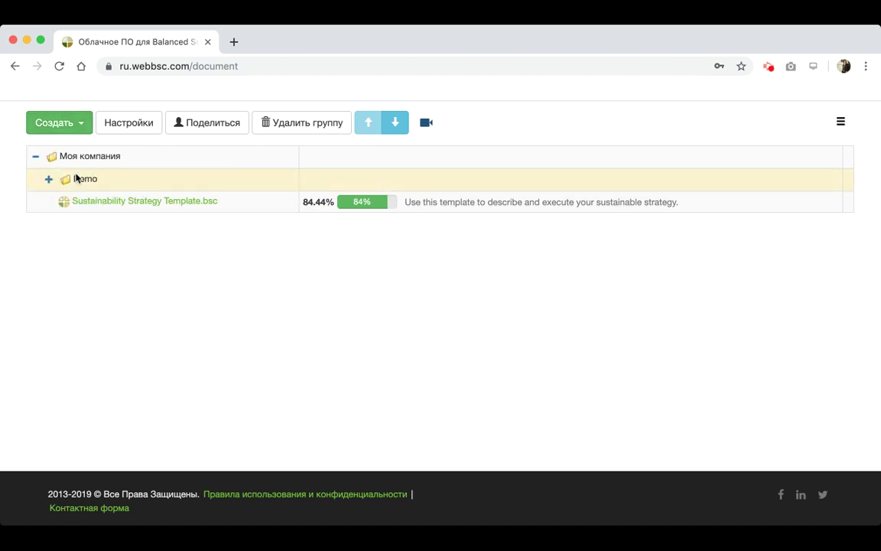
Open the dialog for a new project and look through the additional project templates
click(77, 126)
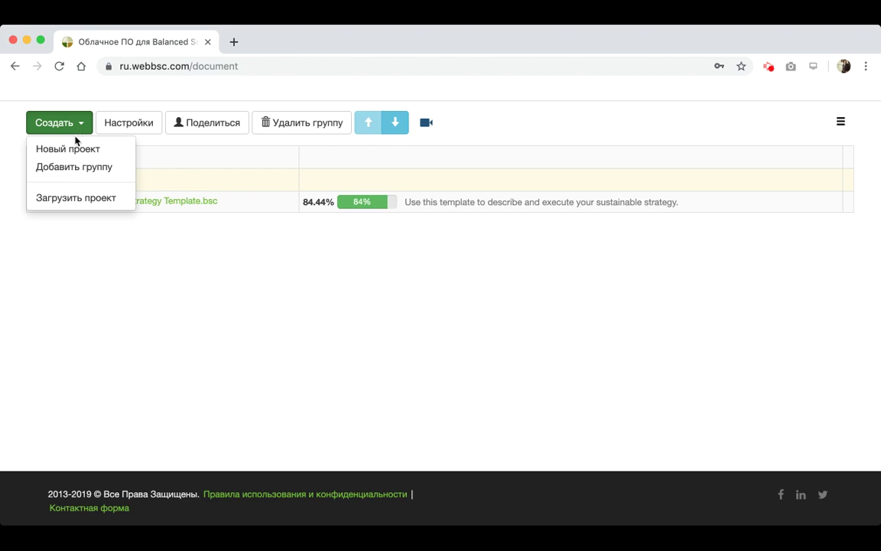
click(76, 148)
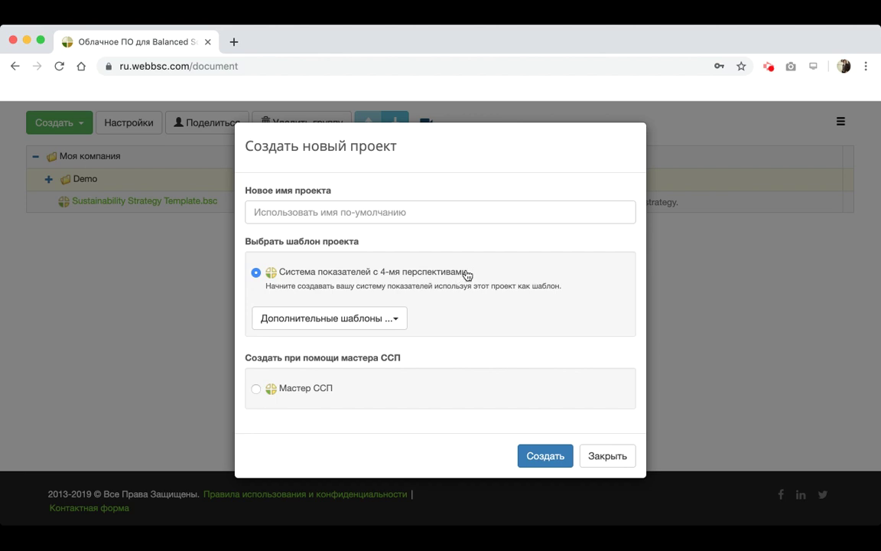
drag(467, 274, 383, 277)
click(394, 320)
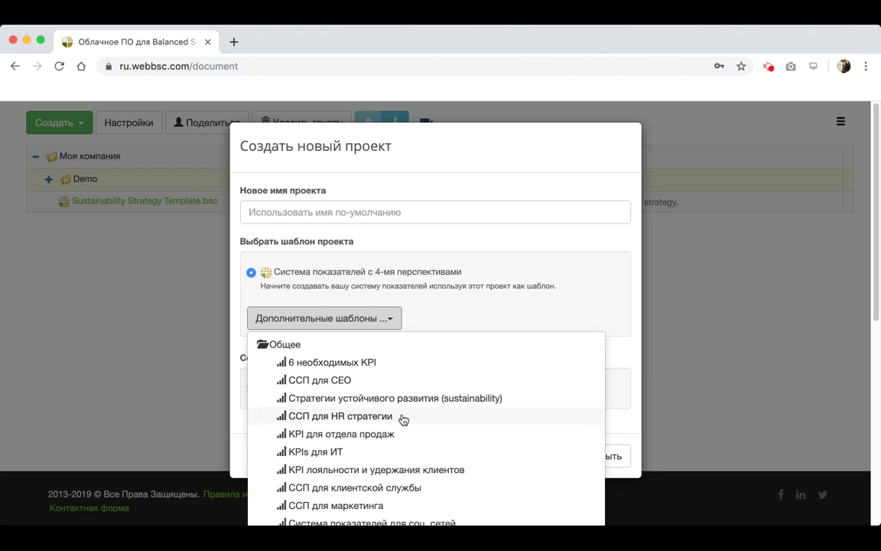
scroll(403, 420, down, 10)
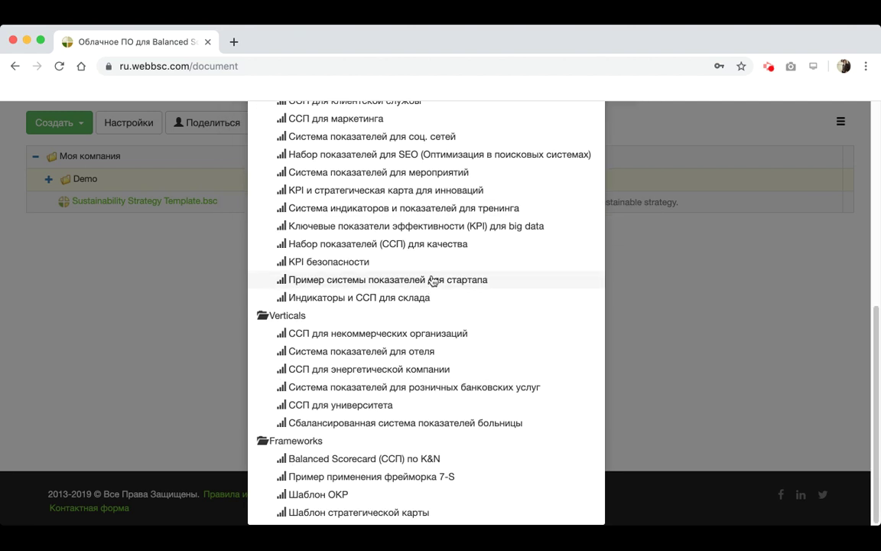
scroll(352, 326, up, 7)
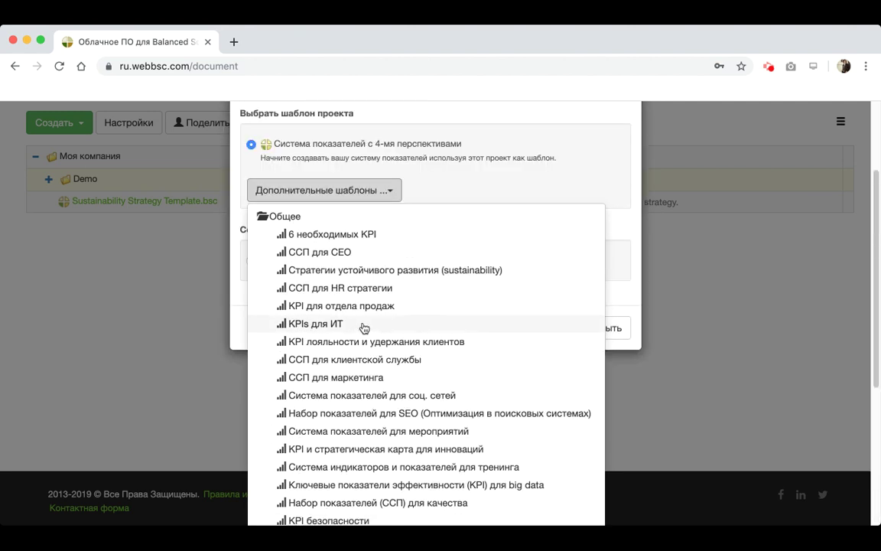
click(493, 186)
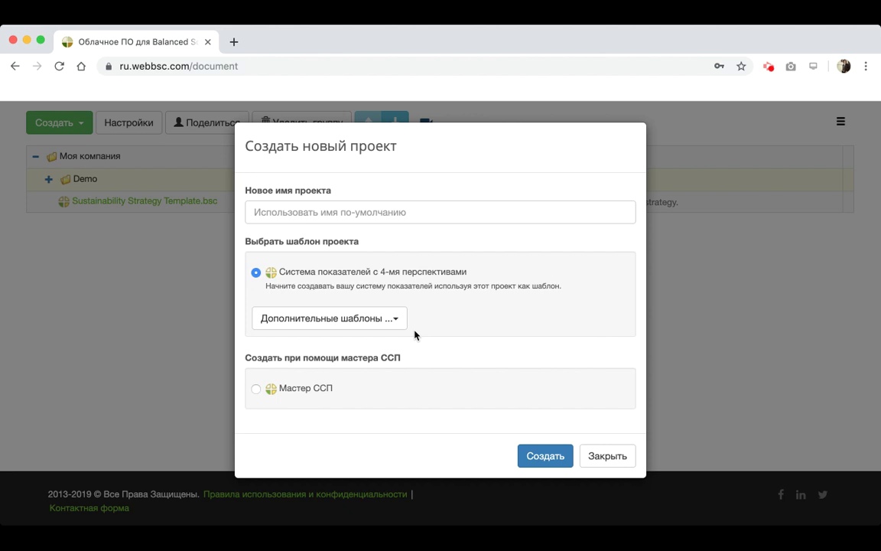
Choose the Мастер ССП option for the new project and close the dialog without creating anything
click(257, 390)
drag(341, 393, 283, 394)
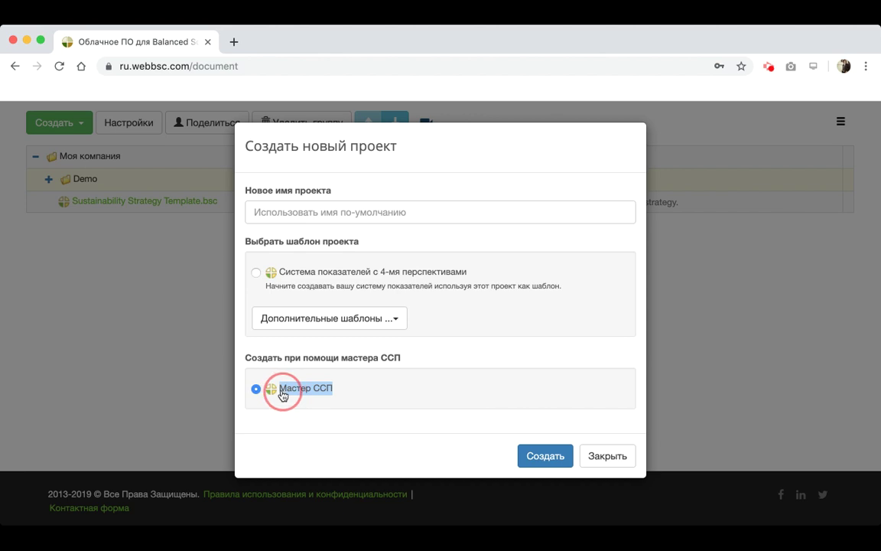
click(339, 413)
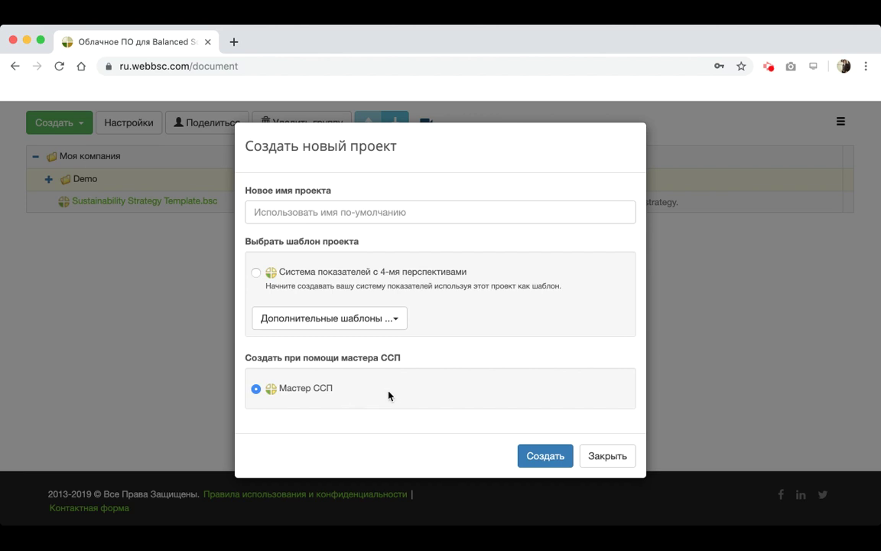
click(604, 454)
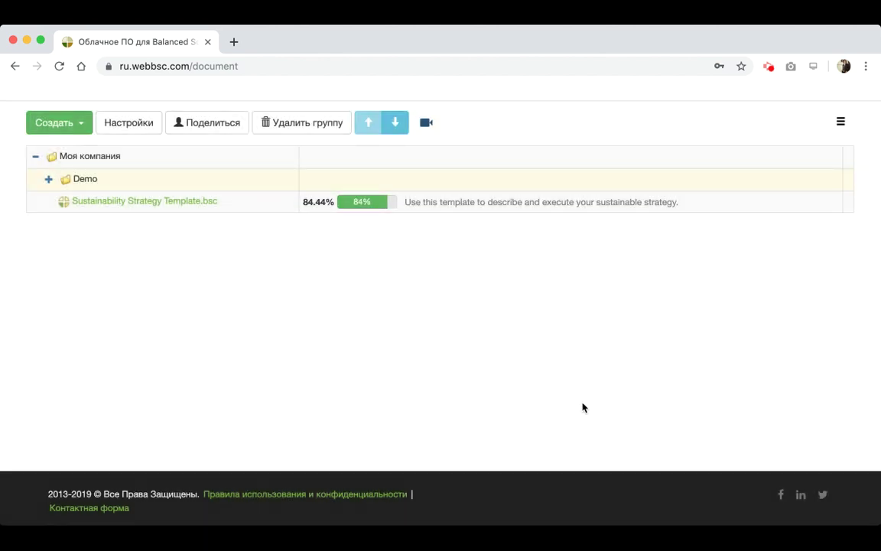
click(87, 128)
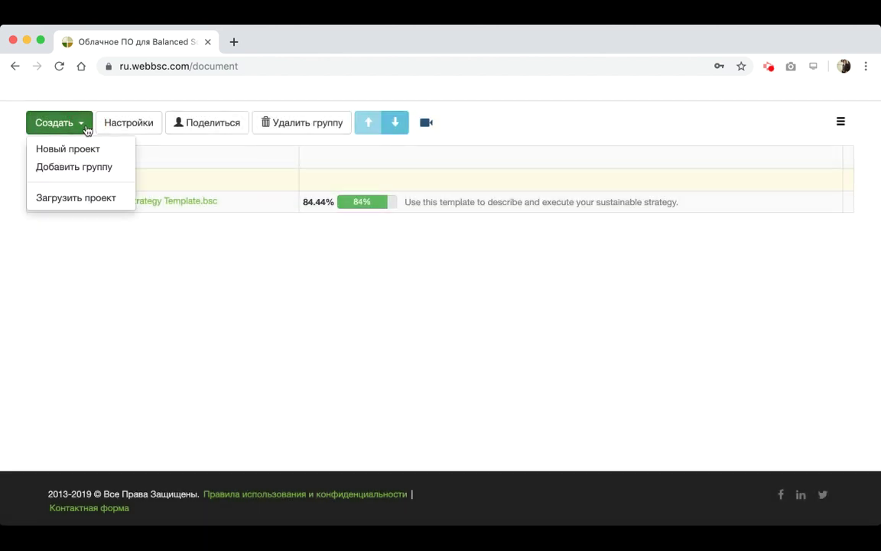
click(227, 163)
Add a group named Индикаторы inside Моя компания
click(138, 159)
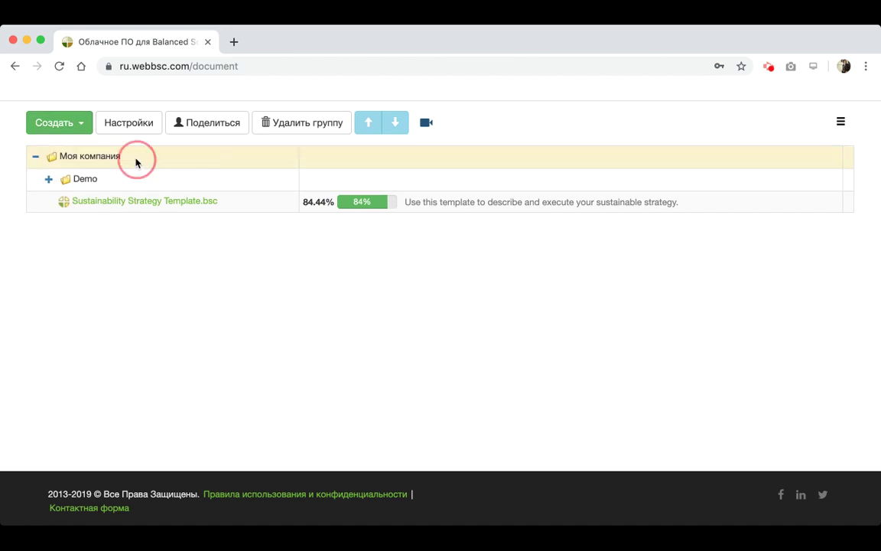
click(86, 124)
click(89, 170)
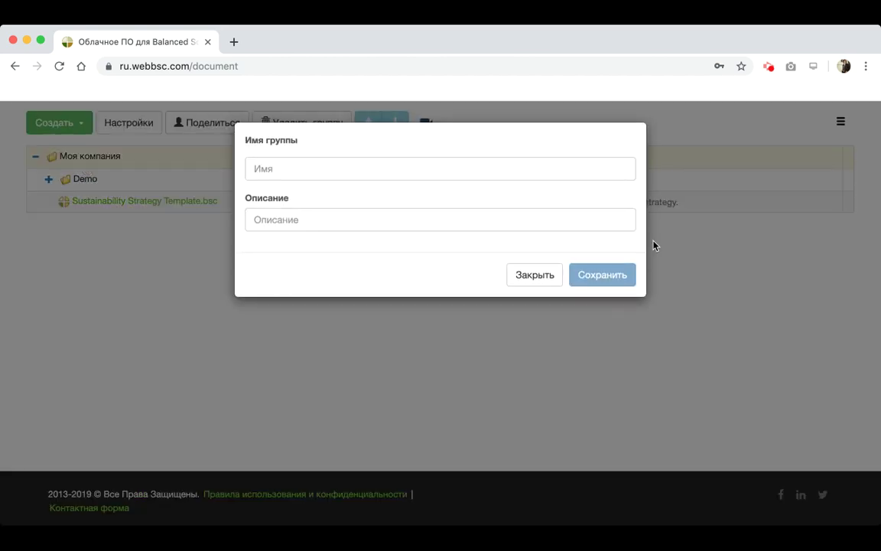
click(487, 159)
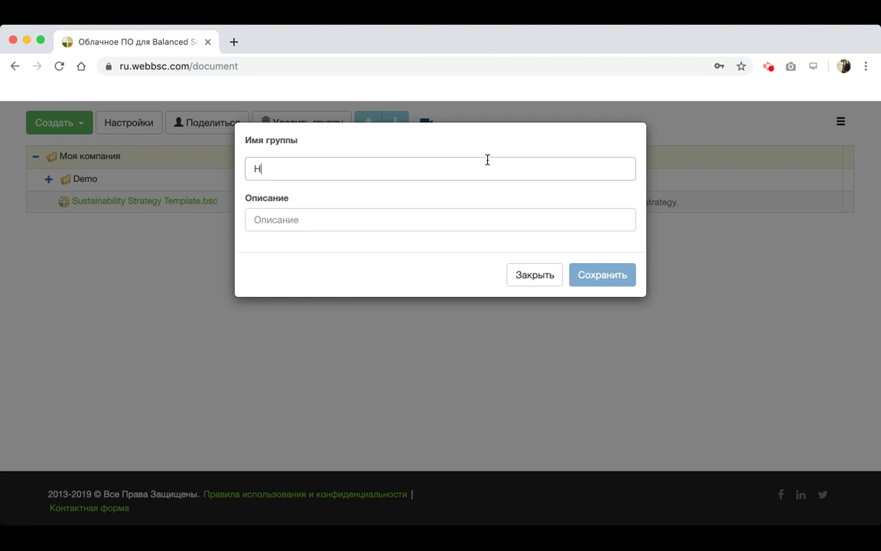
text(Индикаторы)
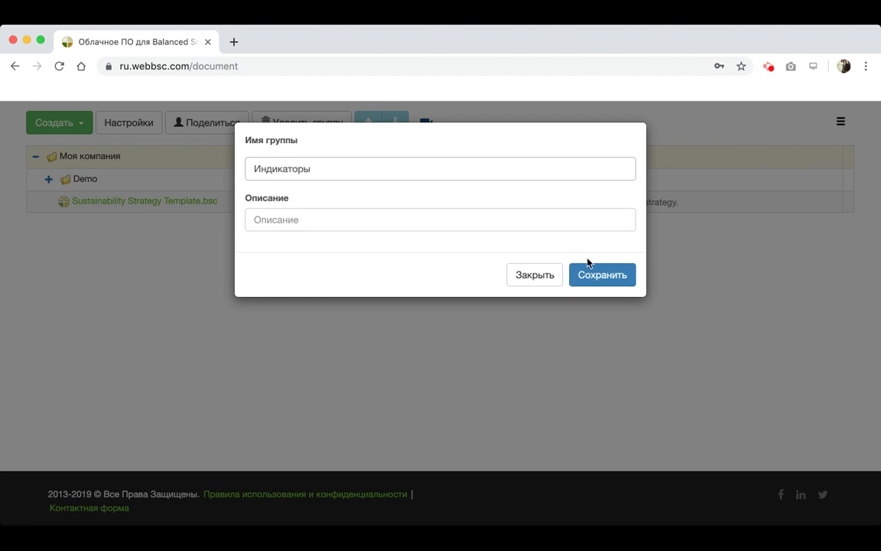
click(604, 280)
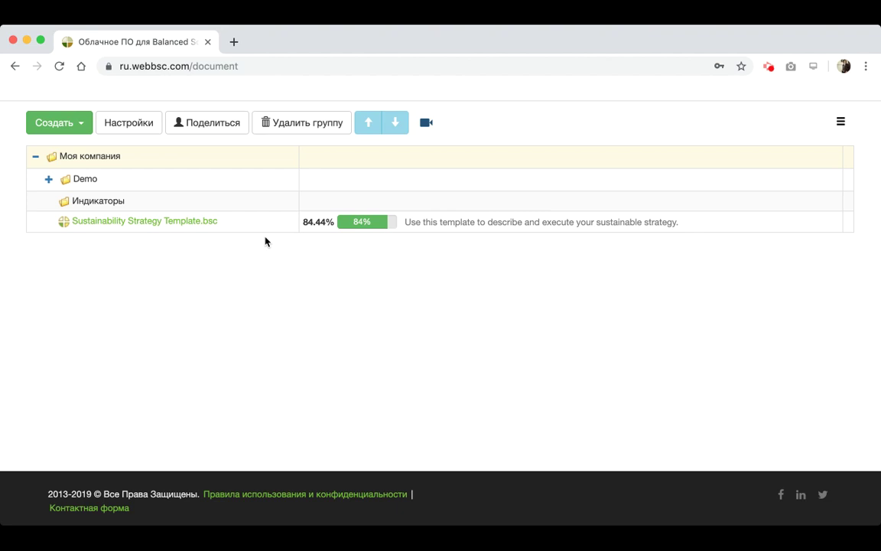
Move the Sustainability Strategy Template.bsc project into the Индикаторы group
click(84, 200)
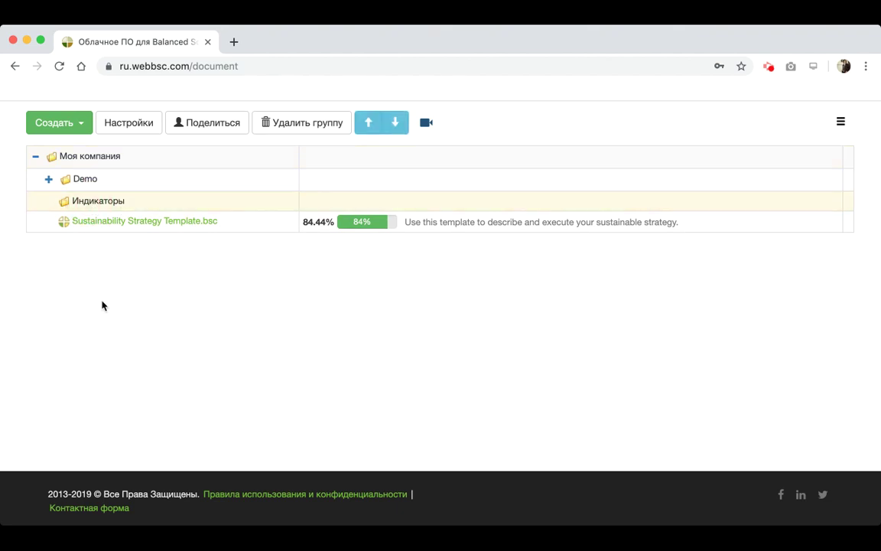
click(108, 226)
drag(108, 228, 106, 200)
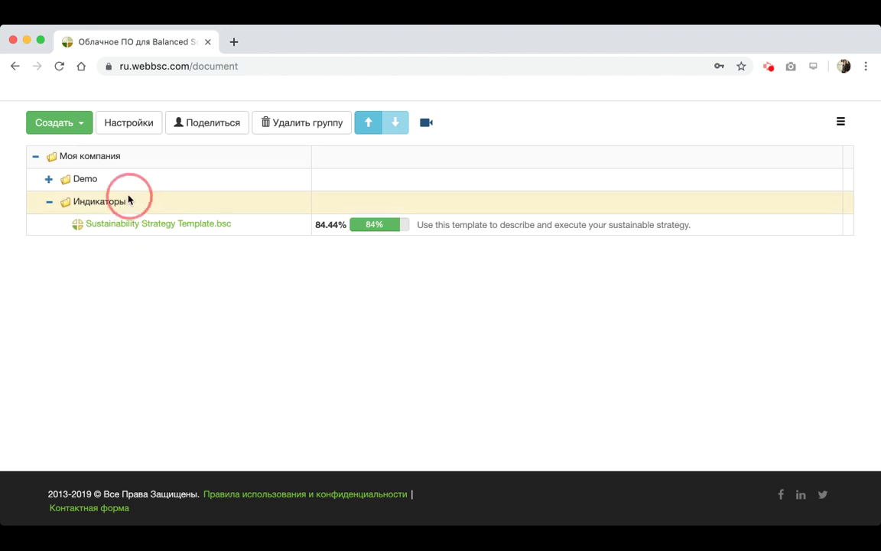
Move the Индикаторы group up one place in the list and back down again
click(368, 122)
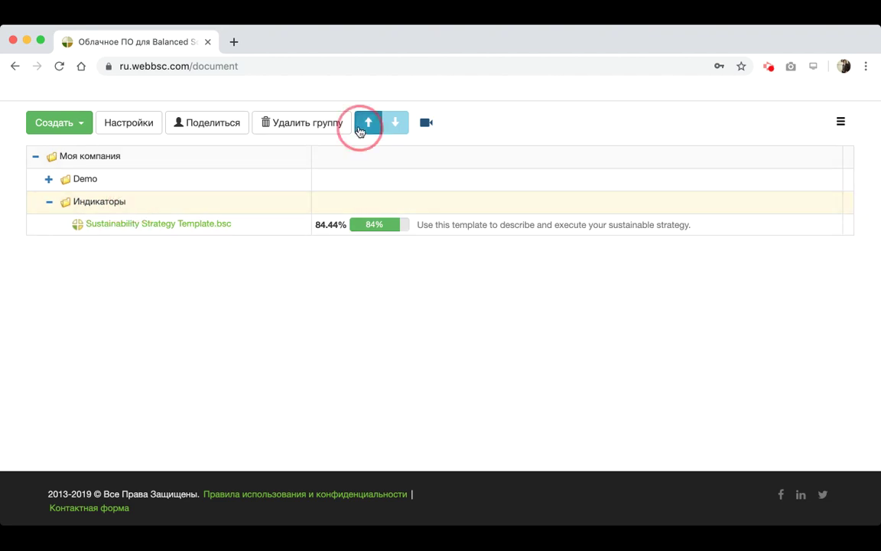
click(395, 123)
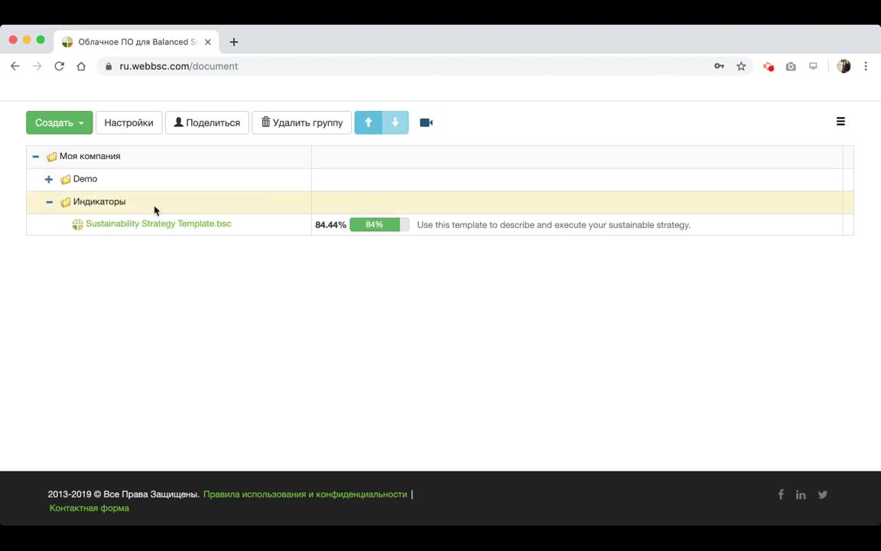
click(113, 202)
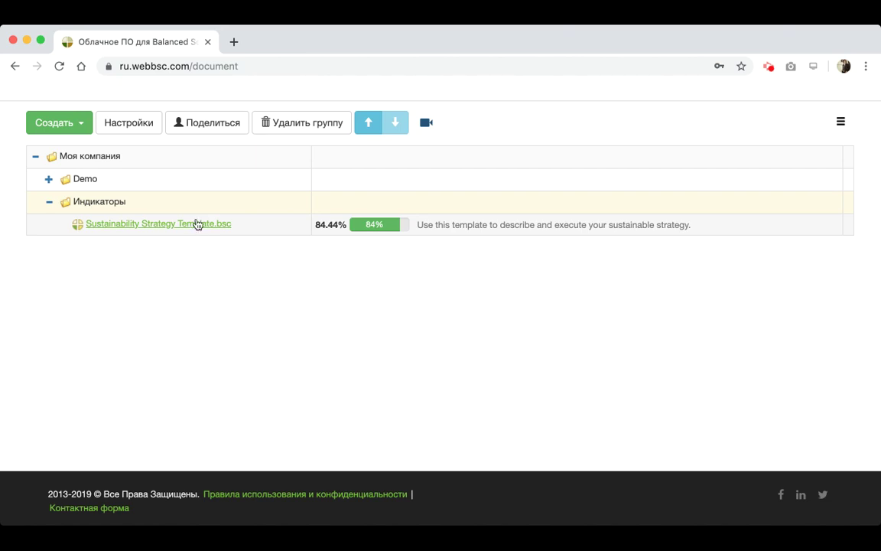
View the name and description settings of the Моя компания group and close them without saving
click(141, 159)
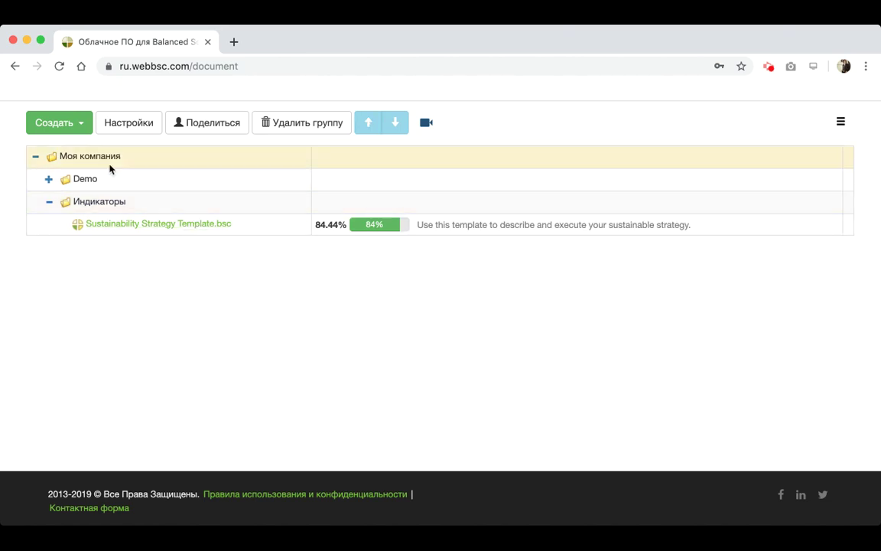
click(127, 126)
click(296, 170)
drag(348, 168, 250, 183)
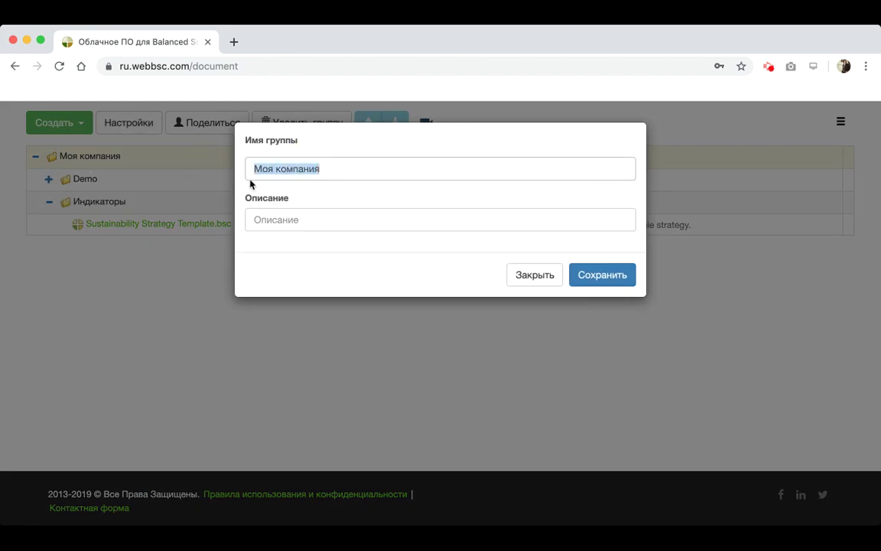
click(521, 277)
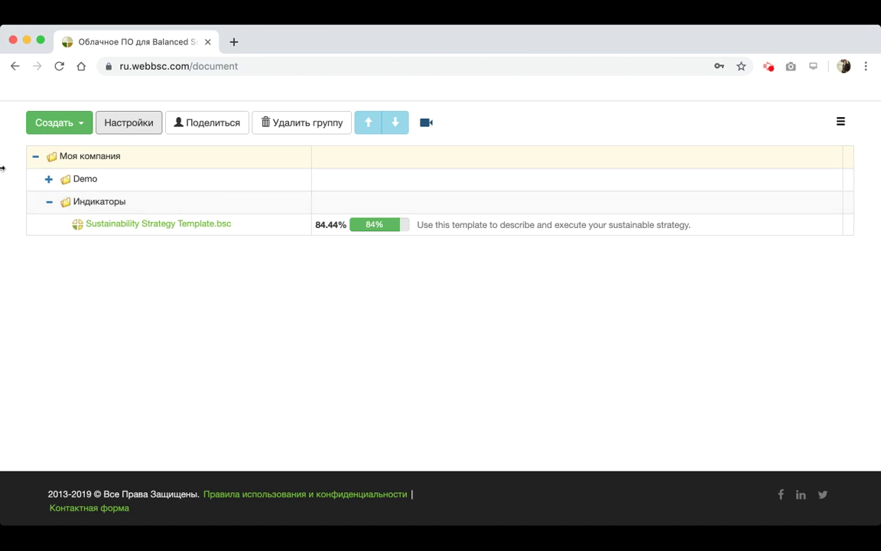
View the settings of the Индикаторы group and close them without saving
click(433, 216)
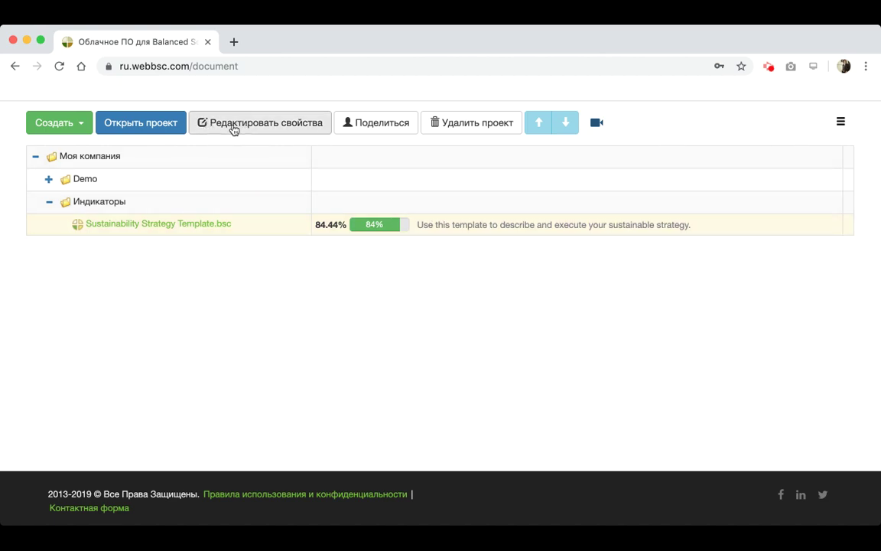
click(364, 200)
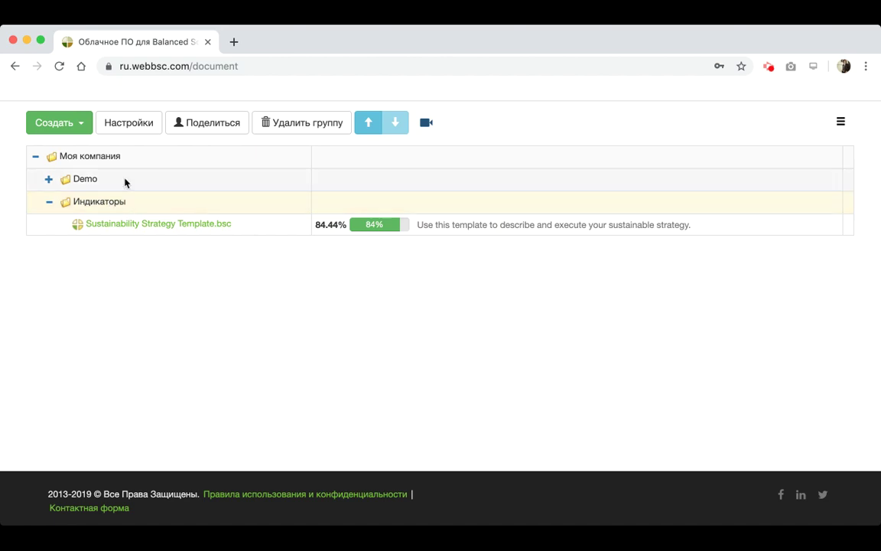
click(128, 126)
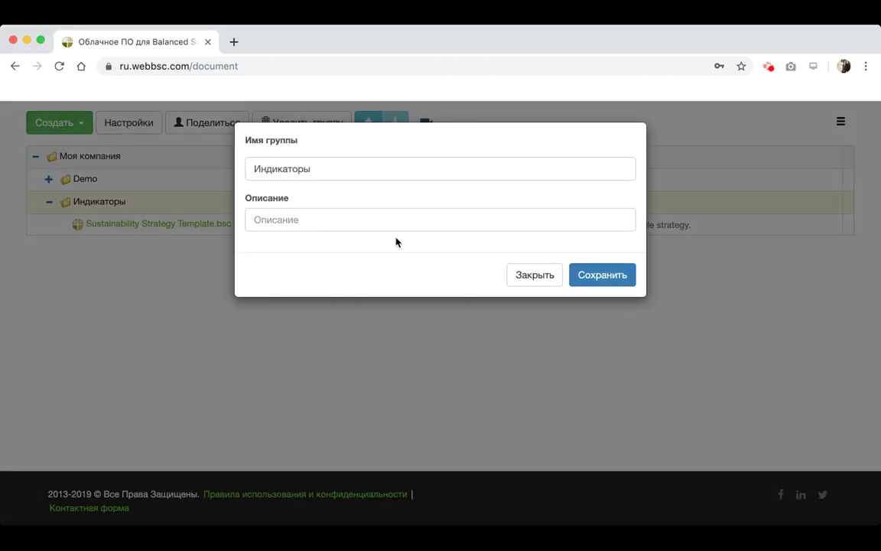
click(517, 274)
Examine the editable properties of the Sustainability Strategy Template.bsc project, including its comment, and return to the project list
click(449, 224)
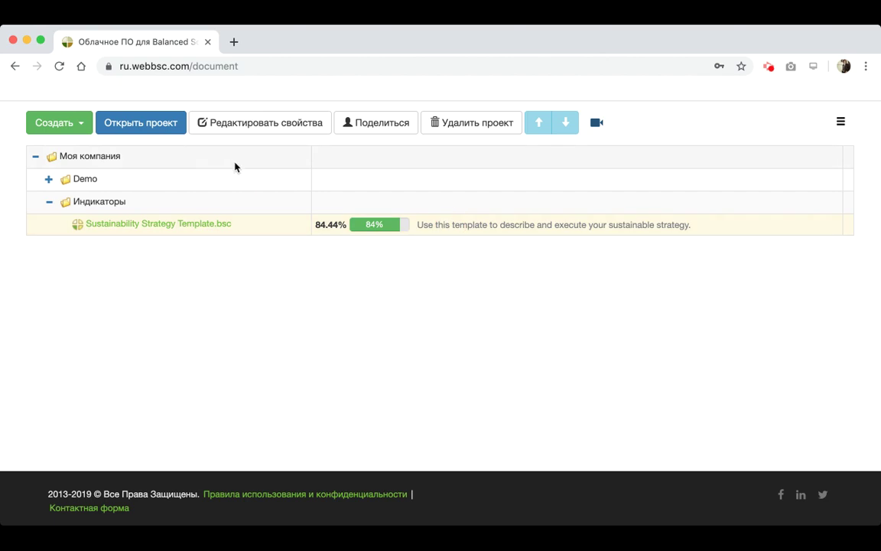
click(258, 124)
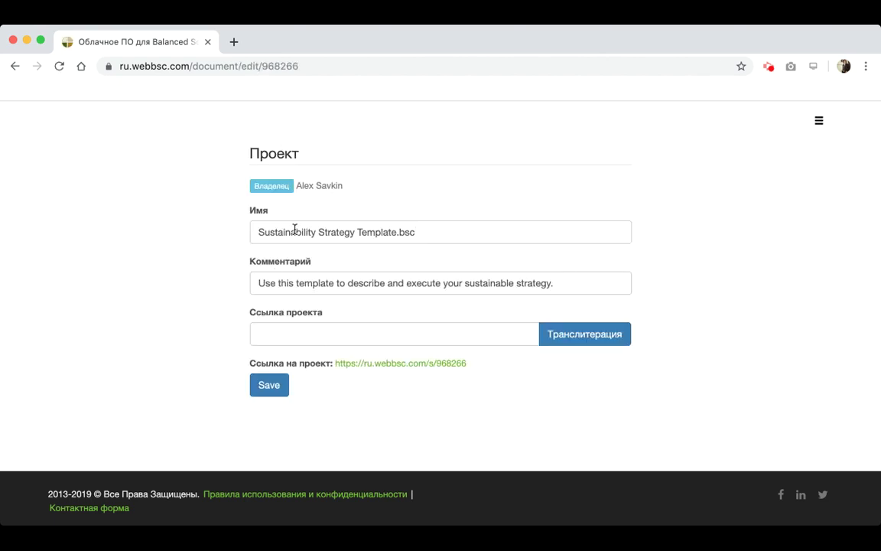
triple_click(375, 277)
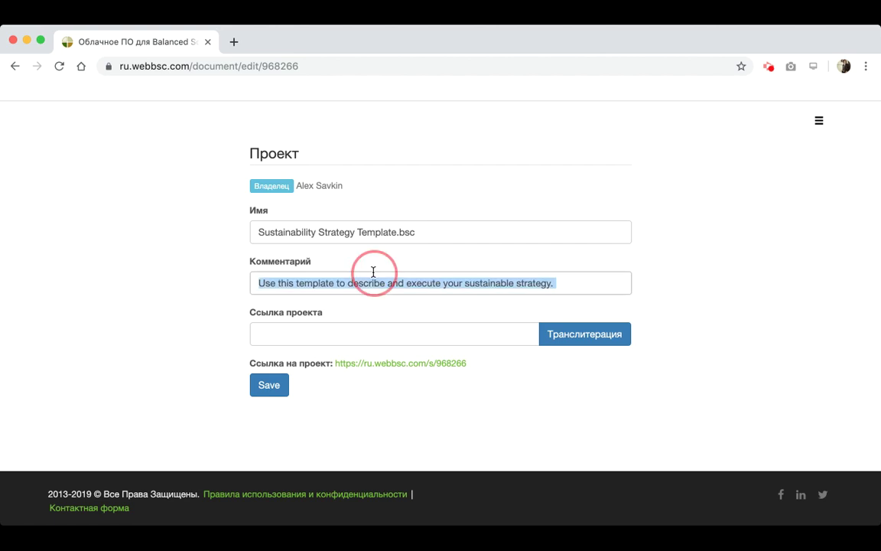
click(220, 284)
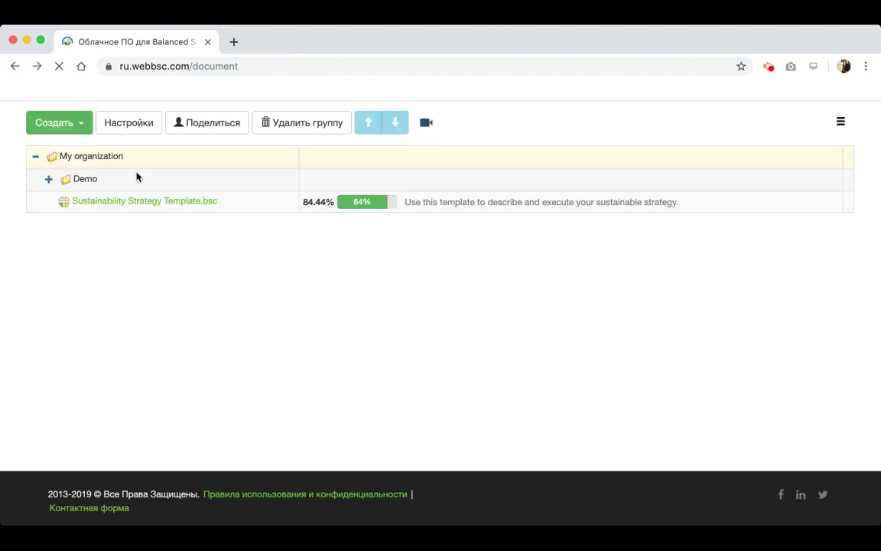
Review the new permission types offered for sharing the Sustainability Strategy Template.bsc project, then close the sharing dialog without granting any rights
click(440, 198)
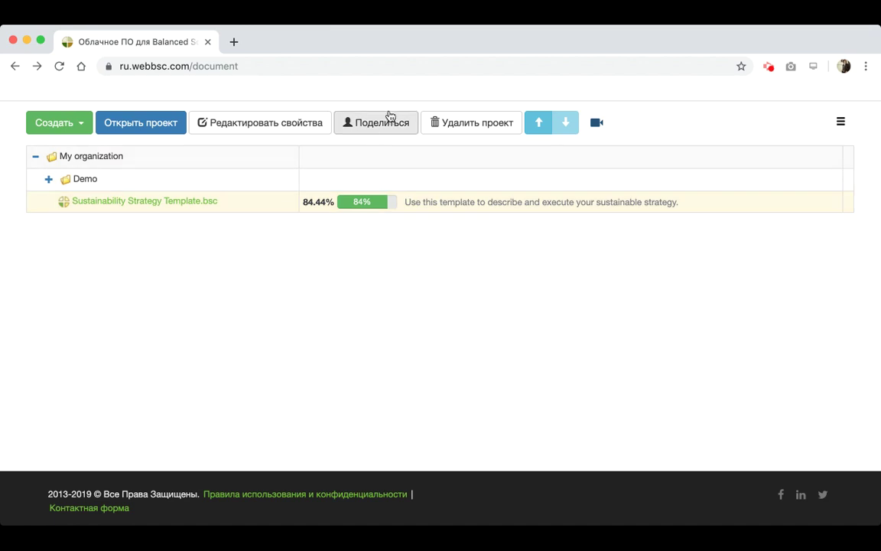
click(365, 125)
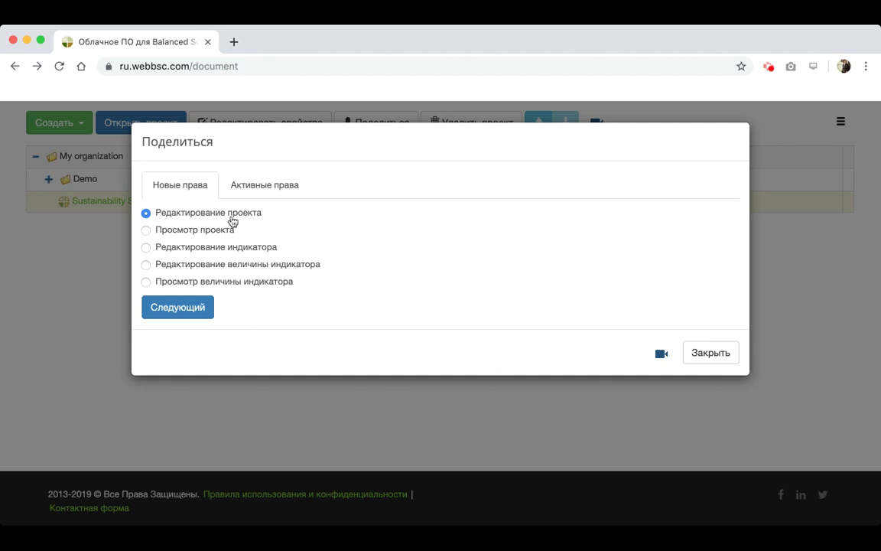
drag(267, 215, 233, 214)
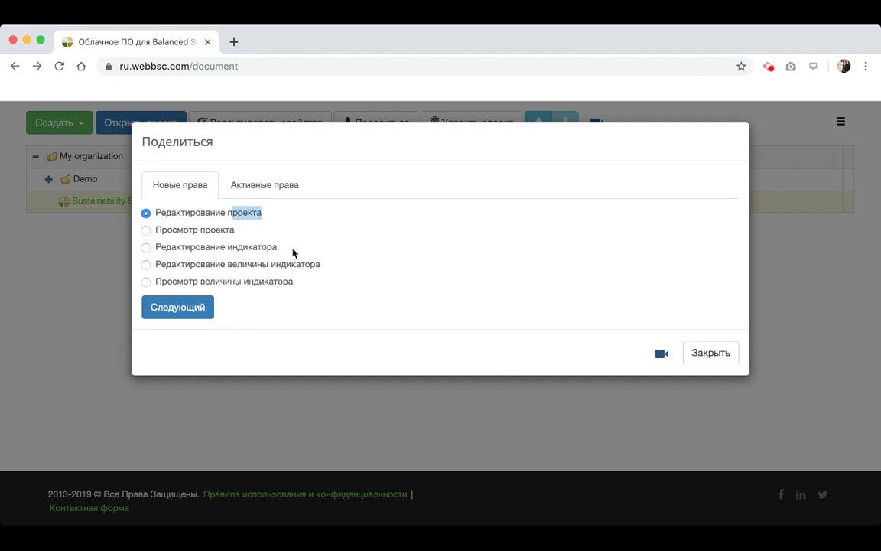
drag(293, 253, 233, 248)
click(367, 324)
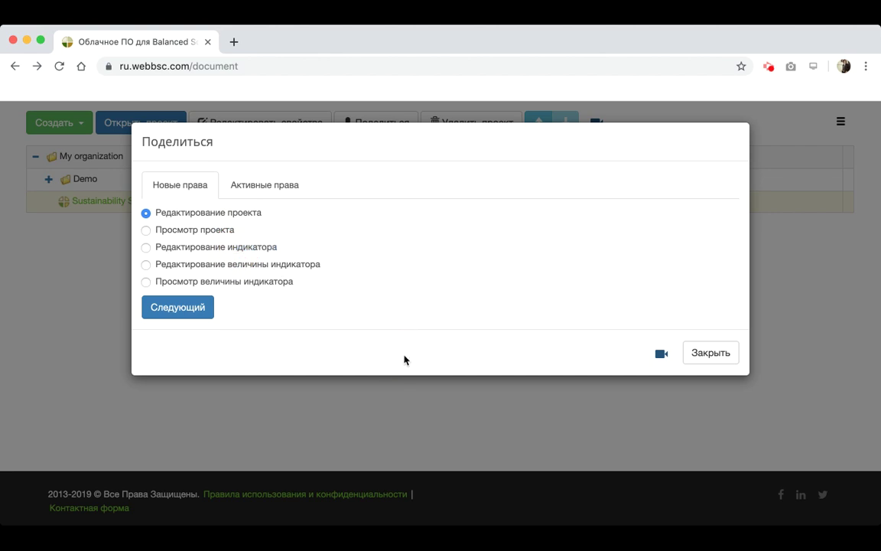
click(728, 357)
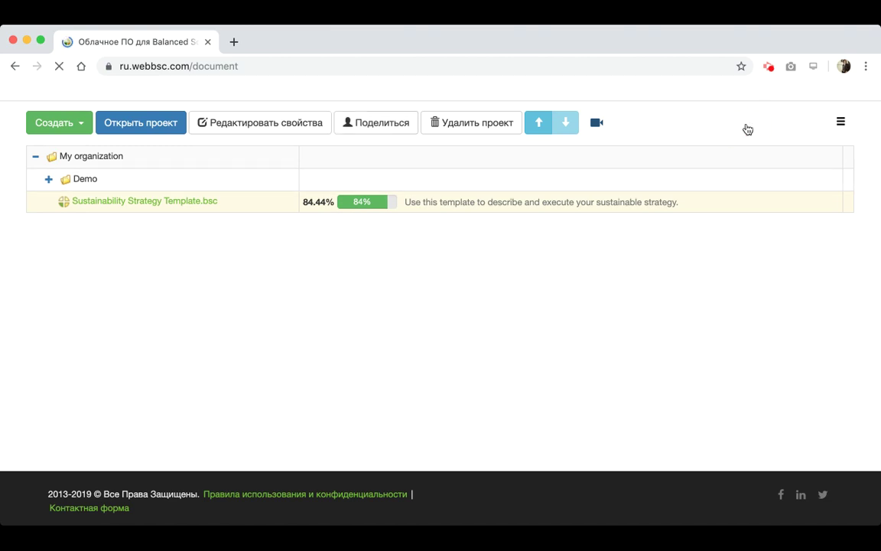
View the main menu's options for projects, settings, users and help, and close it without choosing one
click(843, 124)
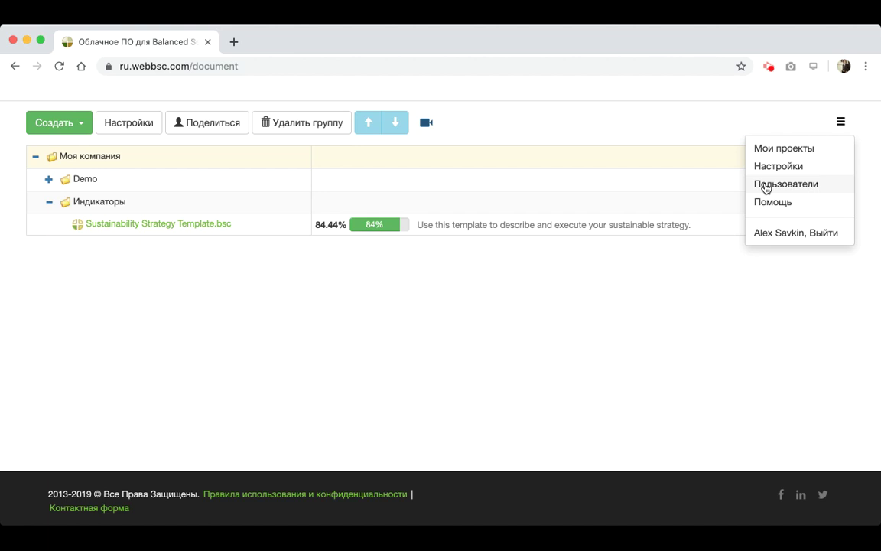
click(561, 295)
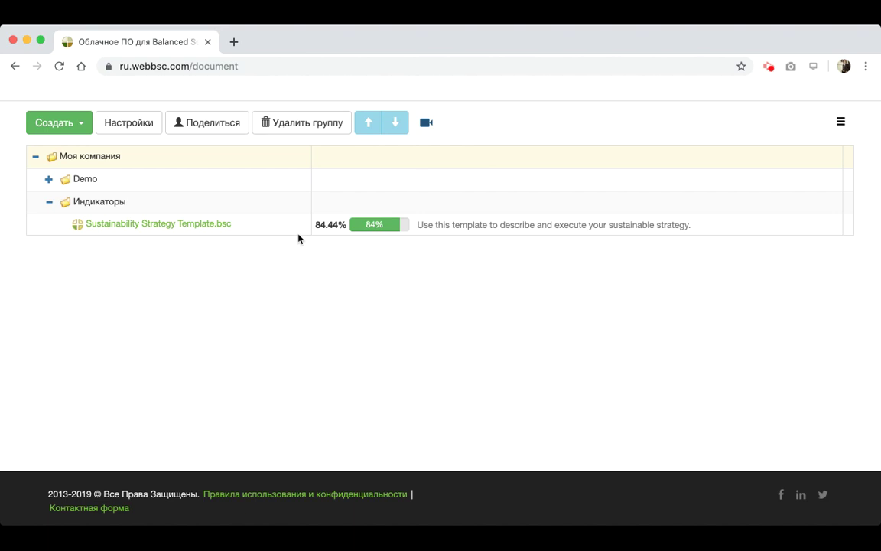
Open the Sustainability Strategy Template.bsc project in its own browser tab and check its indicators in the project list
click(217, 223)
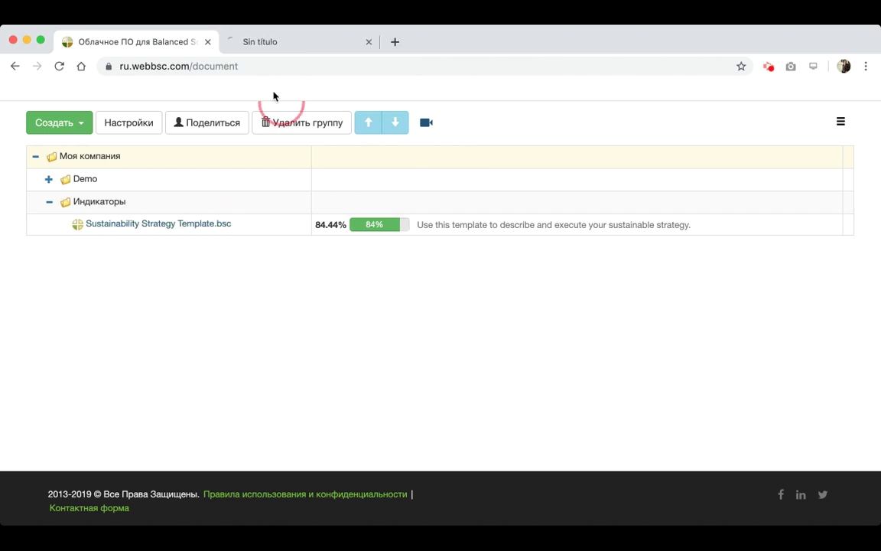
click(278, 43)
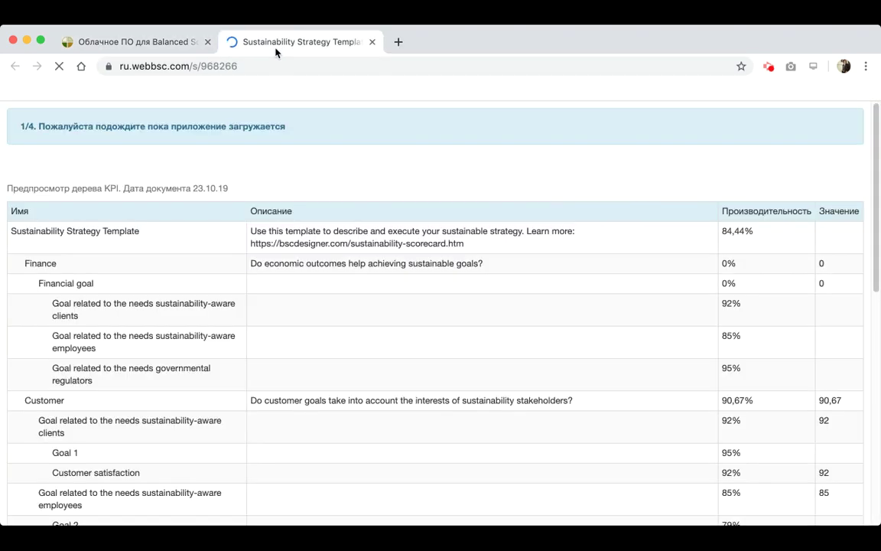
click(137, 42)
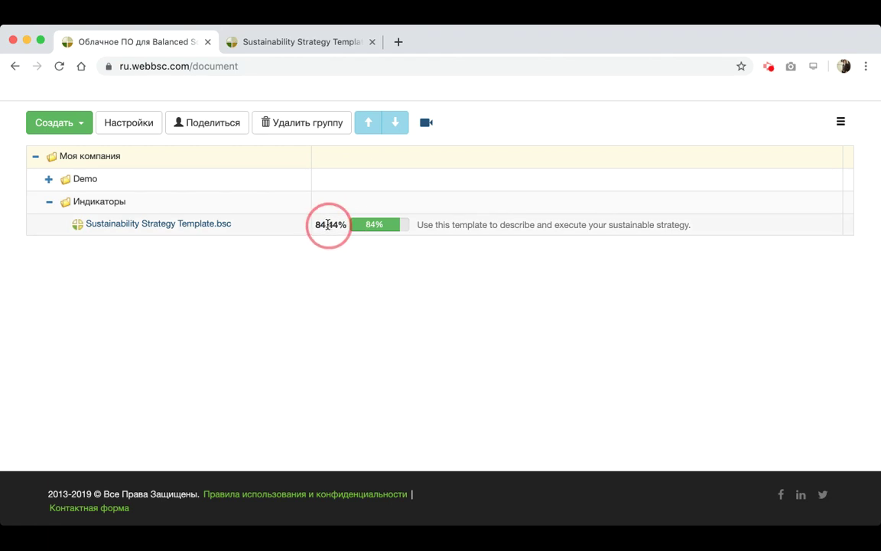
click(266, 42)
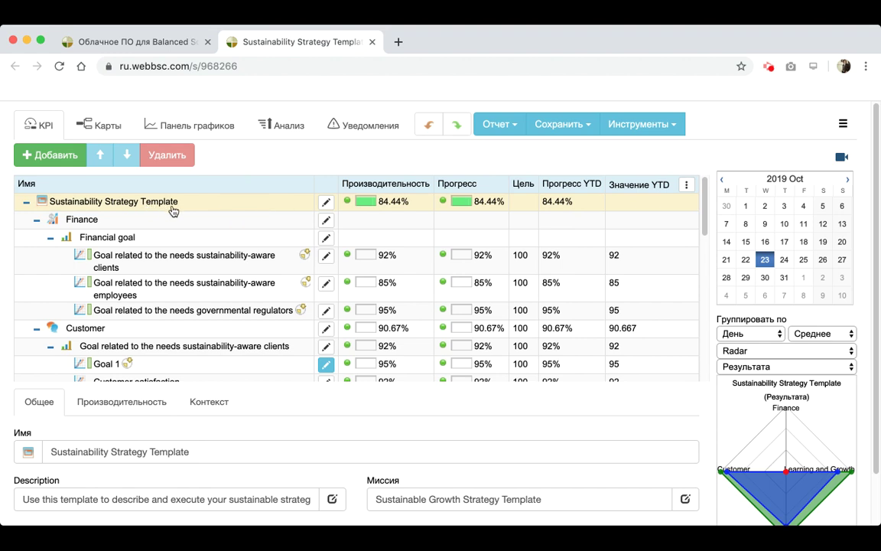
Collapse the Finance, Customer, Internal Business Processes, Learning and Growth, and Pillars of Sustainability branches of the KPI tree
click(35, 220)
click(39, 239)
click(35, 256)
click(35, 273)
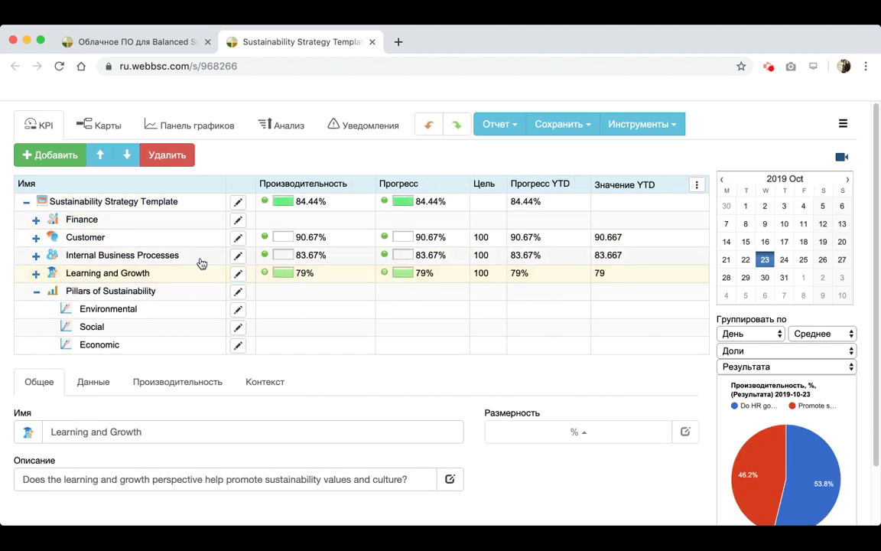
click(36, 291)
Inspect the Finance and Customer perspectives and the goals inside Internal Business Processes
click(128, 220)
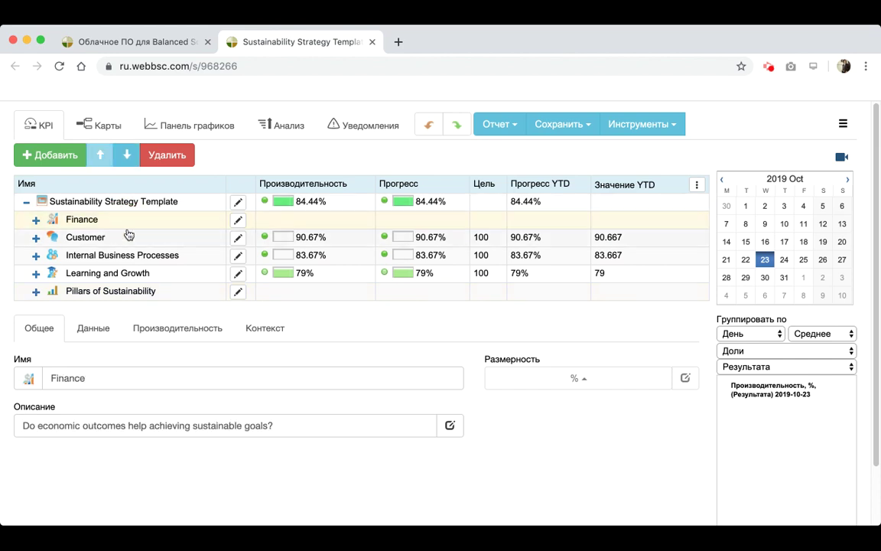
click(126, 238)
click(126, 256)
click(36, 256)
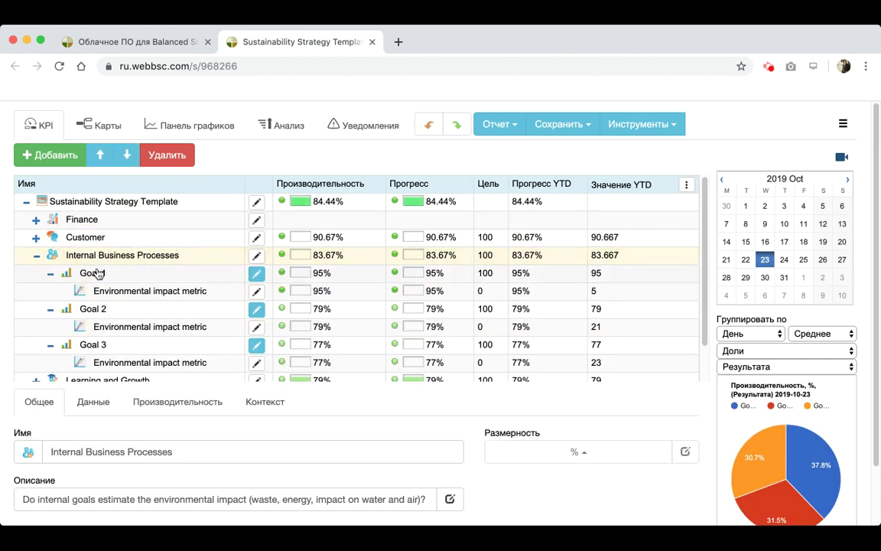
click(36, 255)
In the context settings of the root Sustainability Strategy Template item, set Иконка 1 to Шкала and Иконка 2 to Стоп-сигнал (выполнение)
click(163, 202)
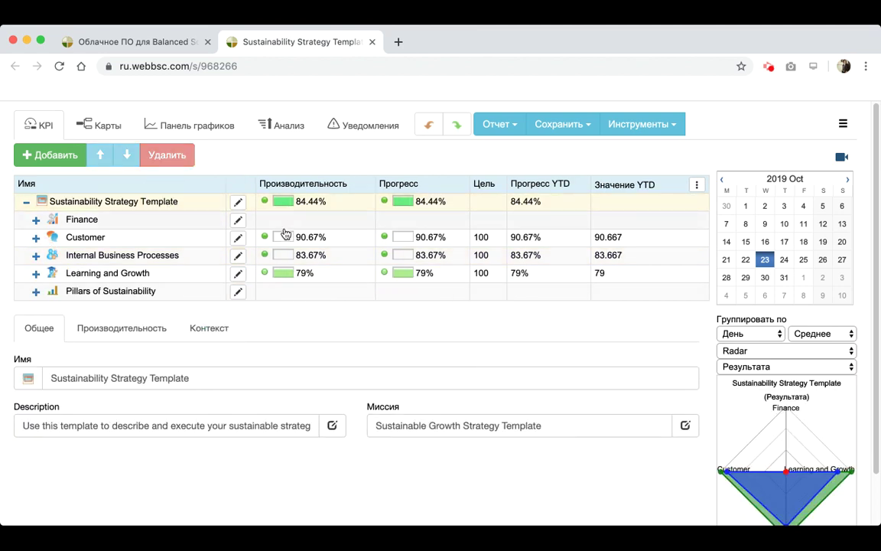
click(215, 332)
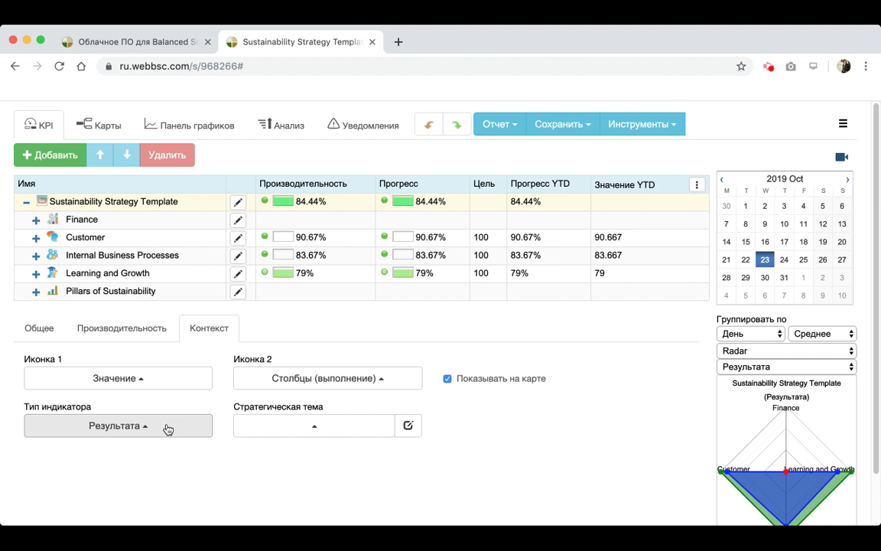
click(186, 43)
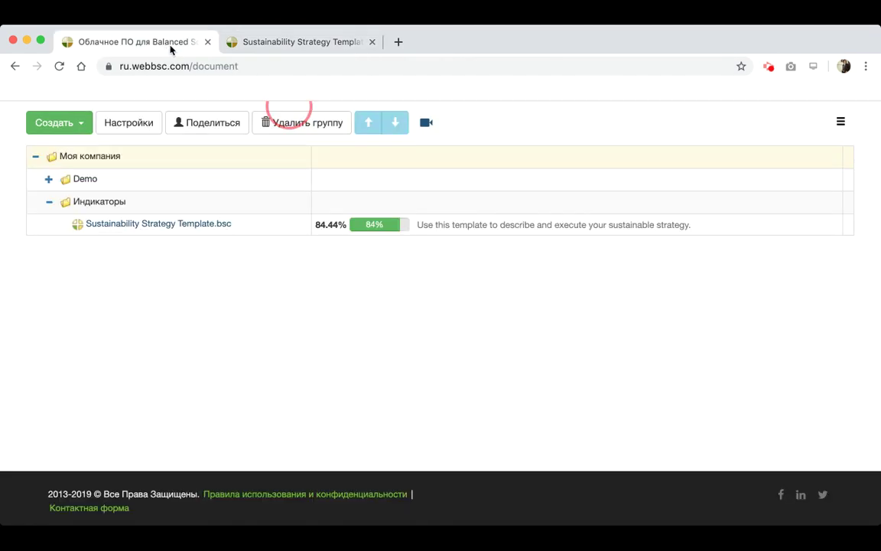
click(298, 46)
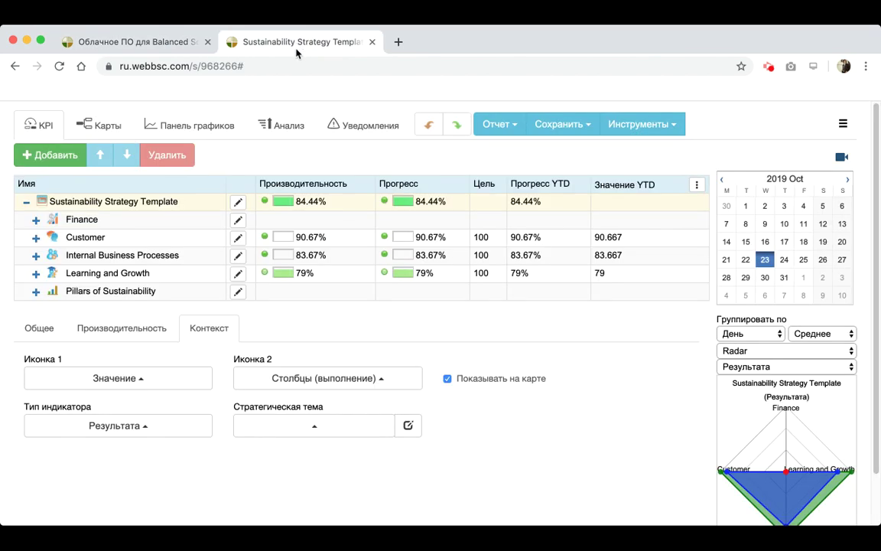
click(165, 382)
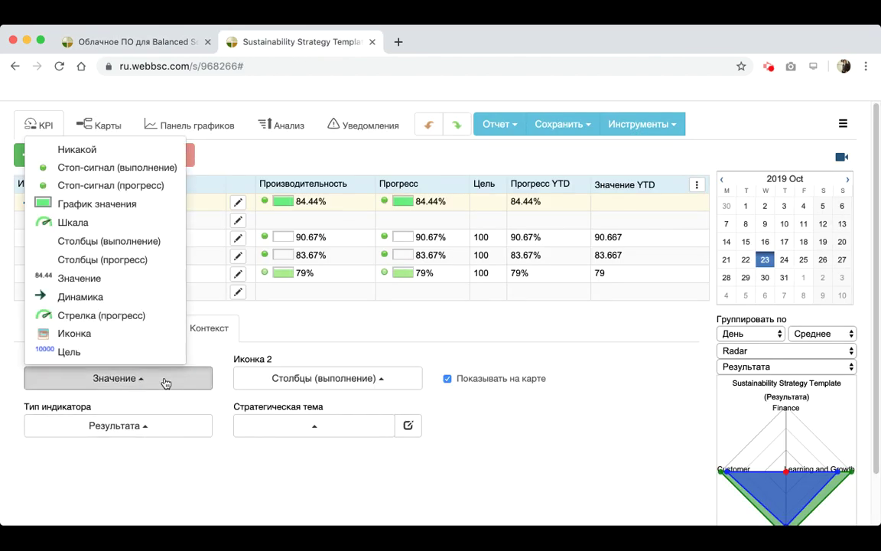
click(100, 223)
click(318, 378)
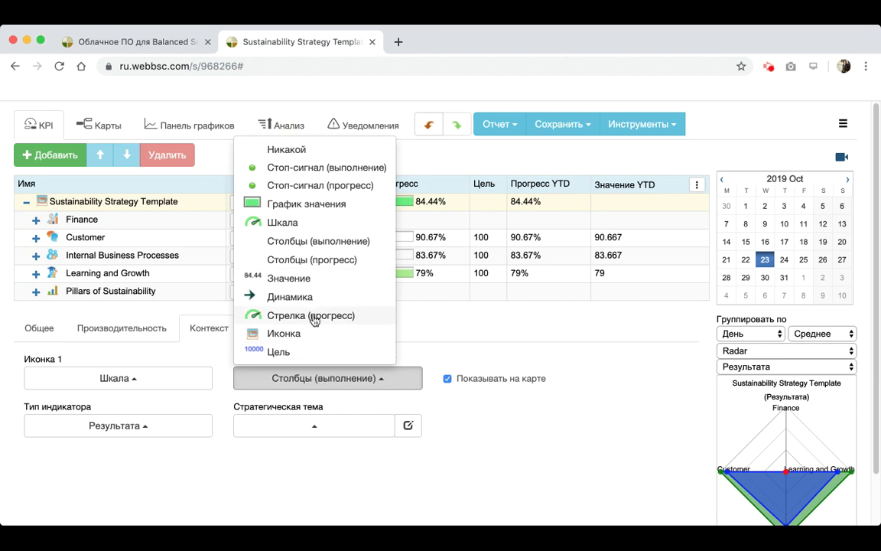
click(330, 170)
Save the project's icon changes and reload the project list to check them
click(541, 124)
click(561, 151)
click(141, 43)
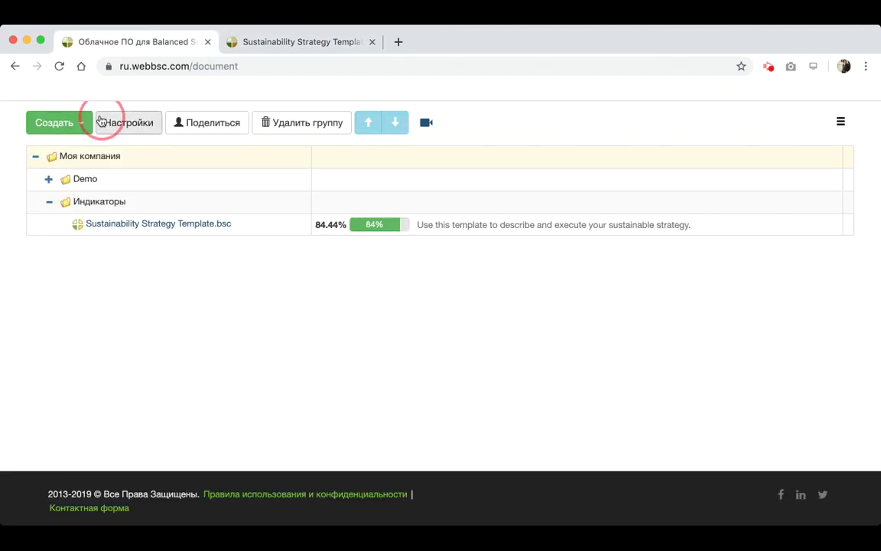
click(61, 66)
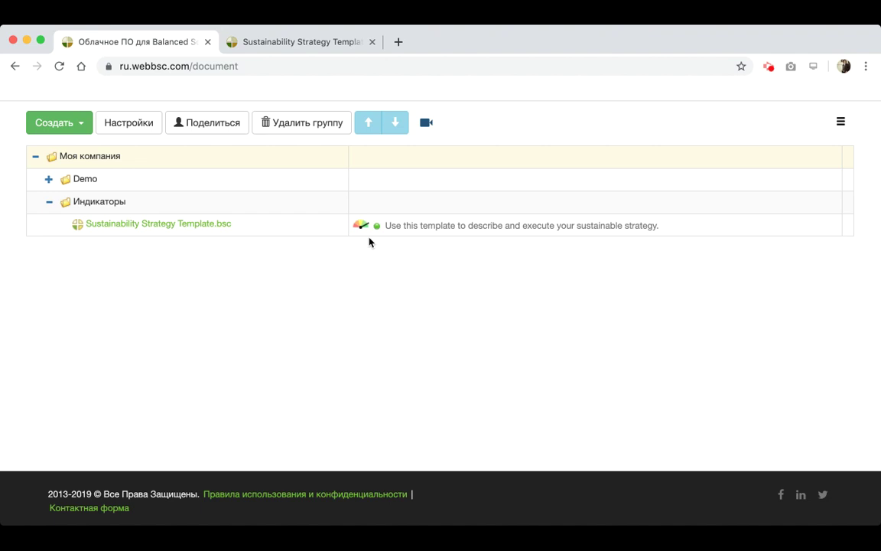
Set Иконка 2 of the root Sustainability Strategy Template item to Значение and save the project changes
click(306, 40)
click(350, 379)
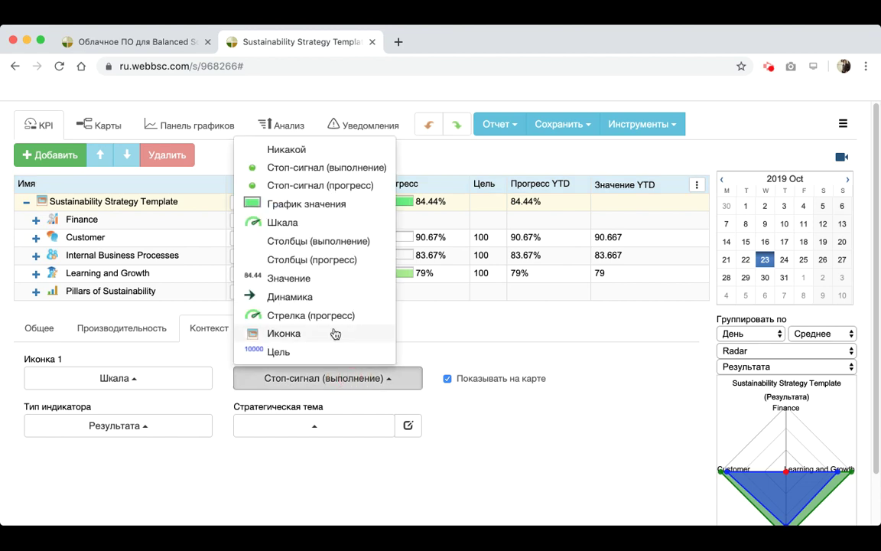
click(323, 280)
click(580, 132)
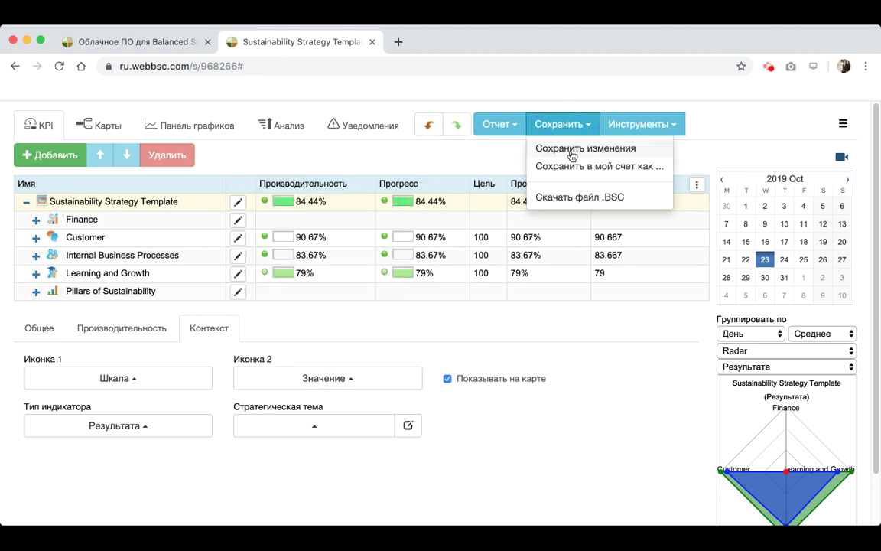
click(570, 148)
Reload the project list and compare the icons beside Sustainability Strategy Template.bsc with the open project's context settings
click(159, 49)
click(60, 66)
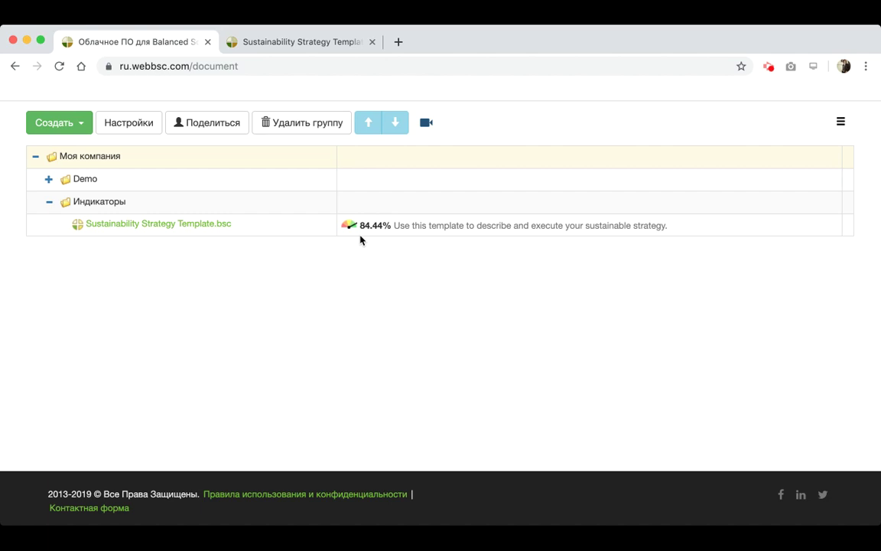
click(317, 44)
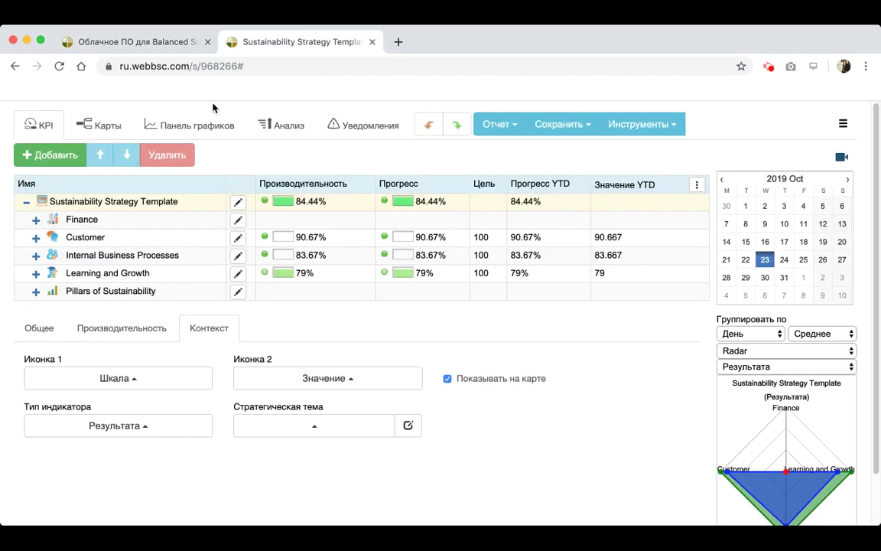
click(144, 45)
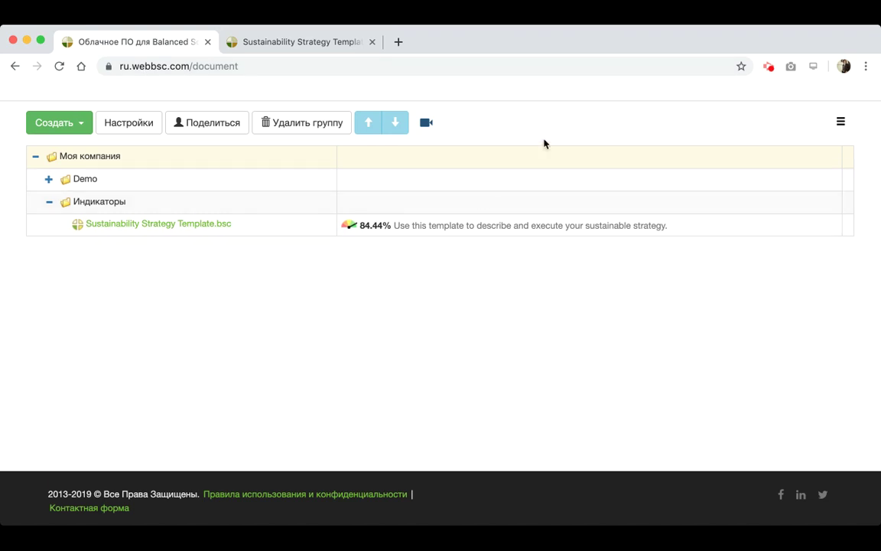
Review the main menu, the creation options, and the Demo and Индикаторы groups in the project list
click(842, 123)
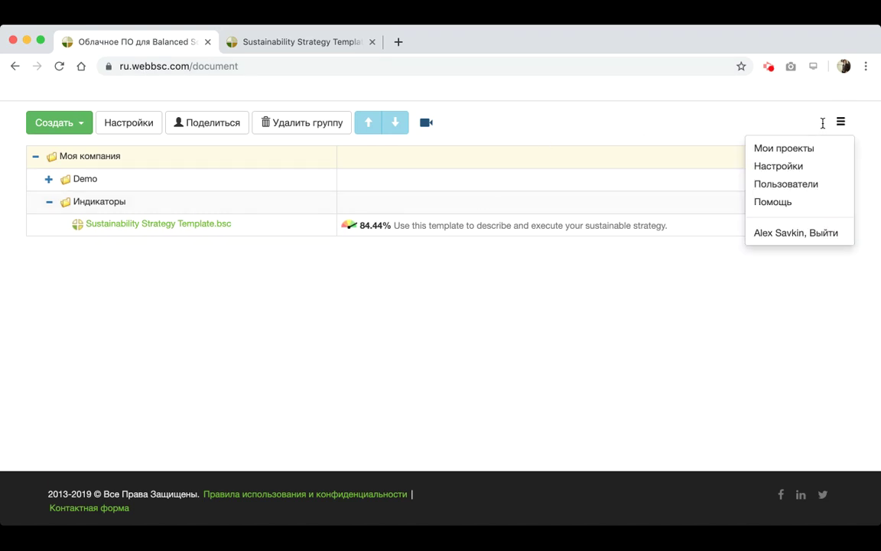
click(409, 126)
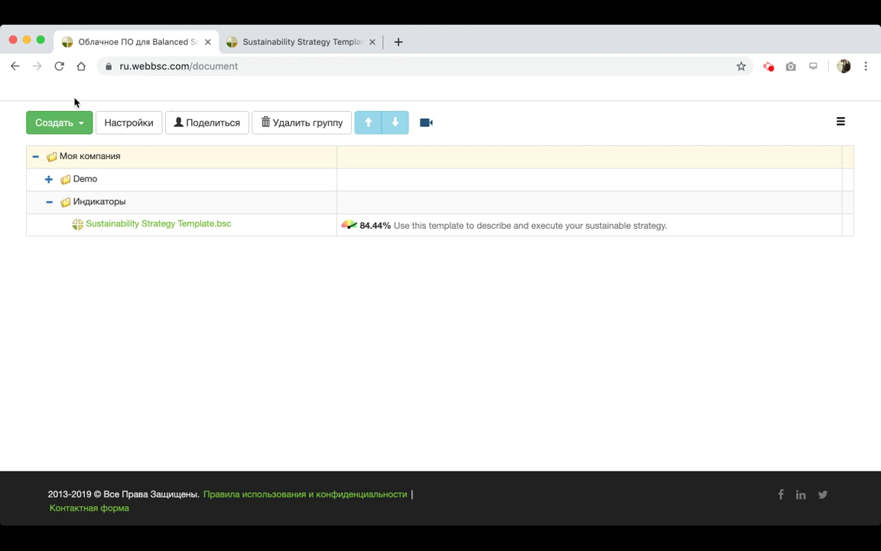
click(56, 123)
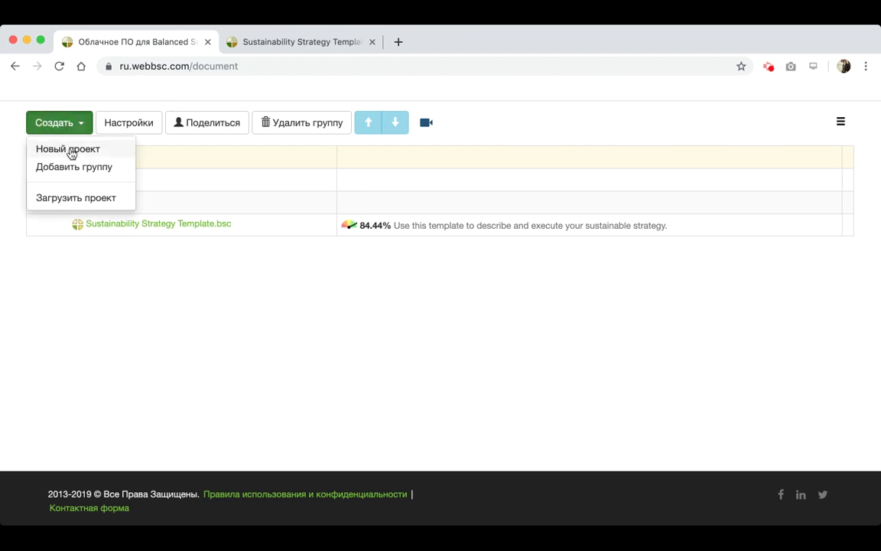
click(350, 342)
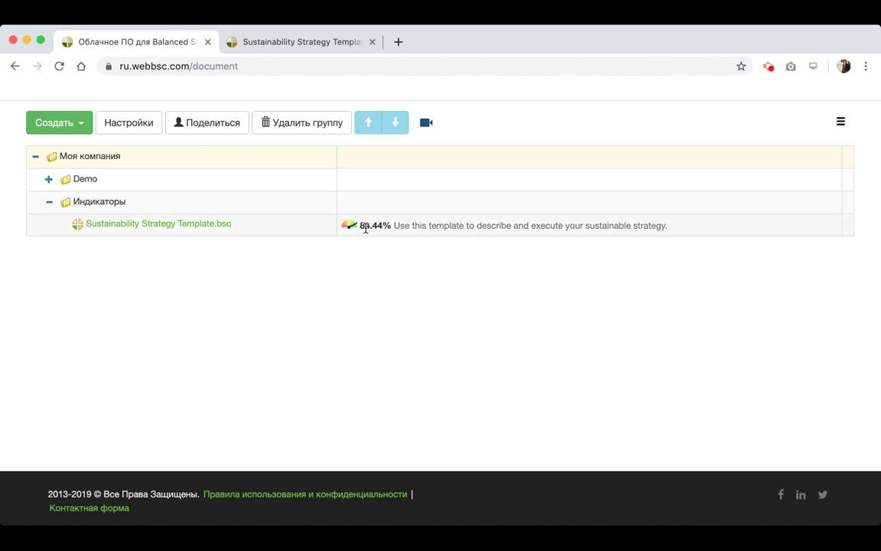
click(206, 201)
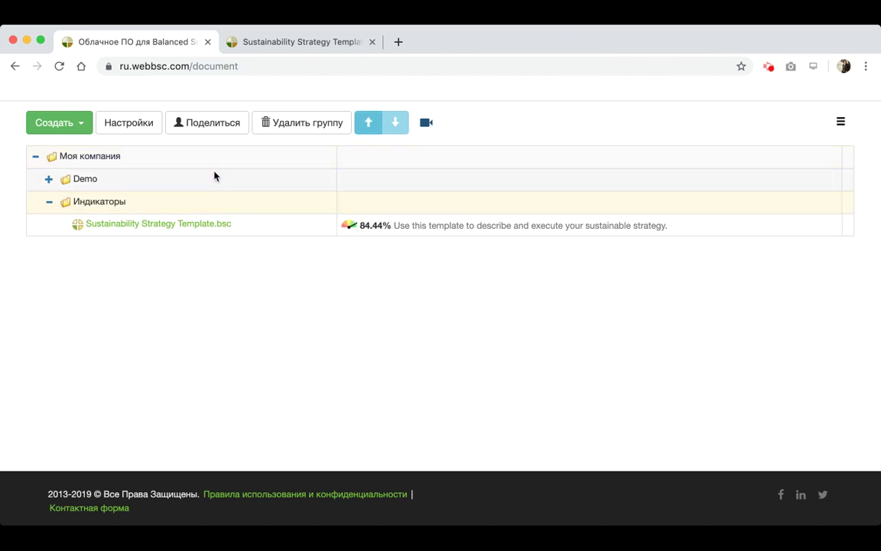
click(211, 179)
click(227, 207)
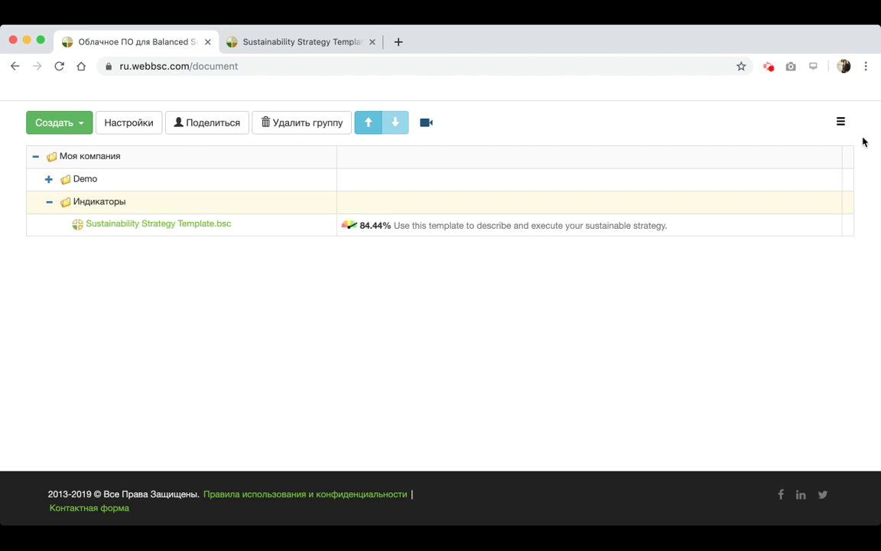
click(841, 121)
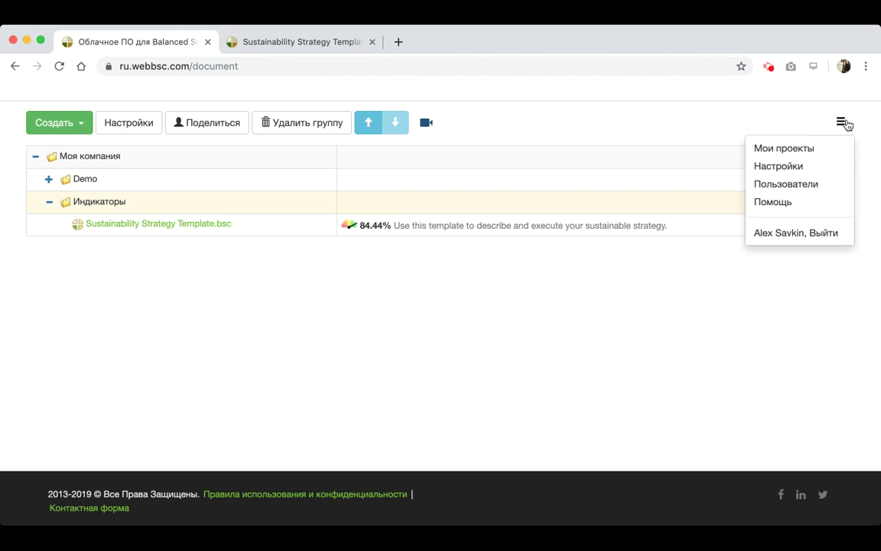
click(515, 302)
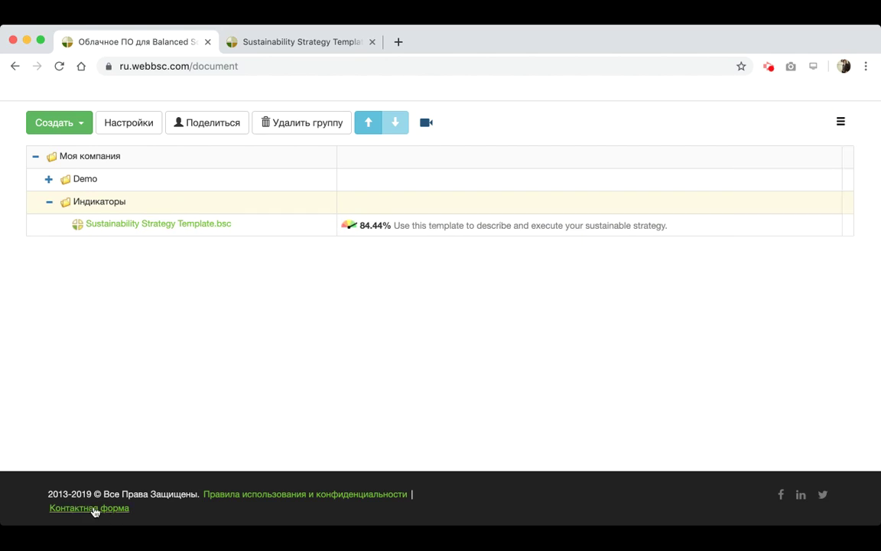